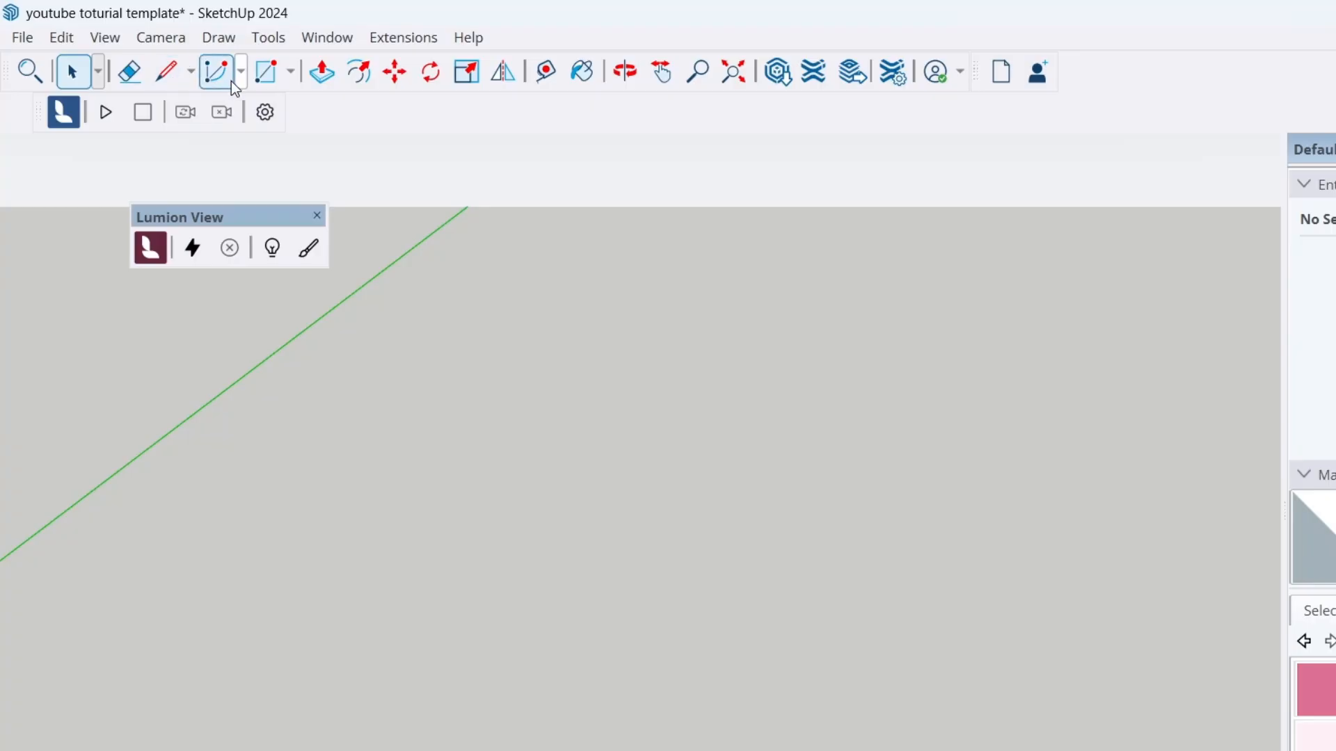
pyautogui.click(241, 76)
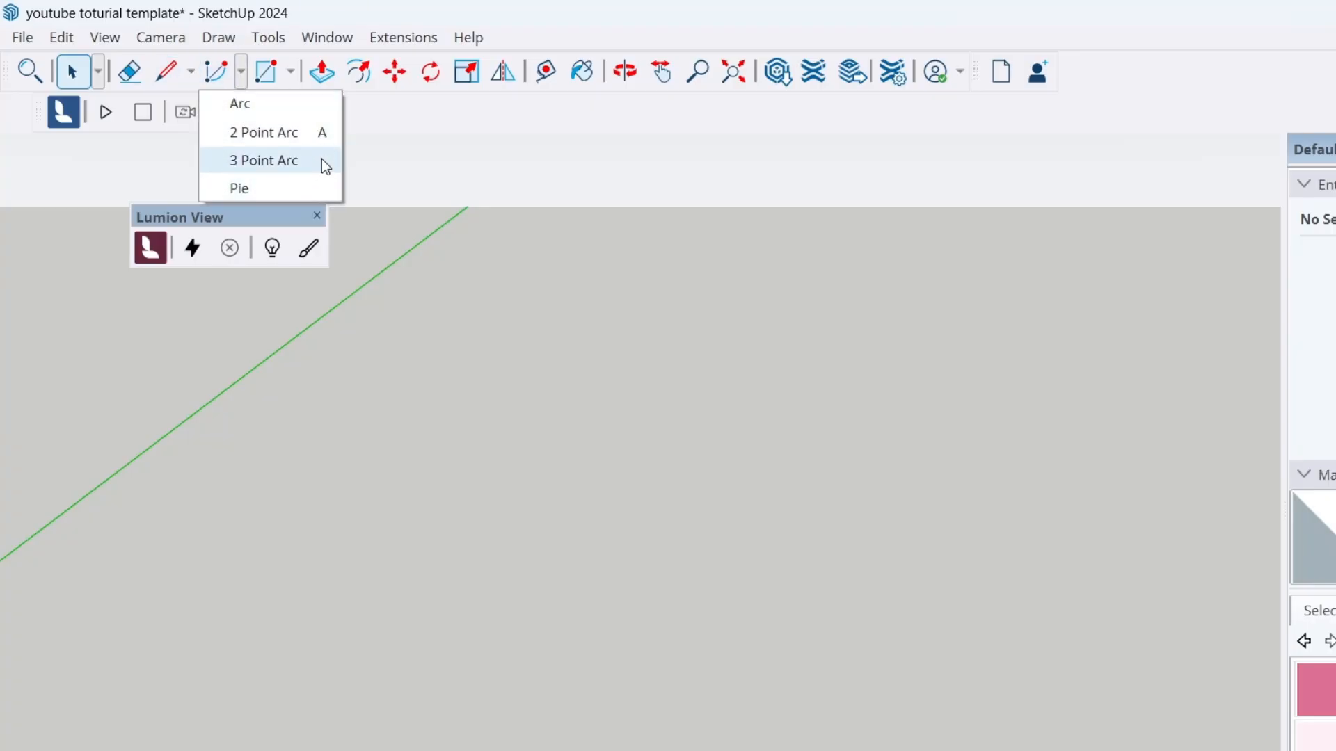
pyautogui.click(293, 82)
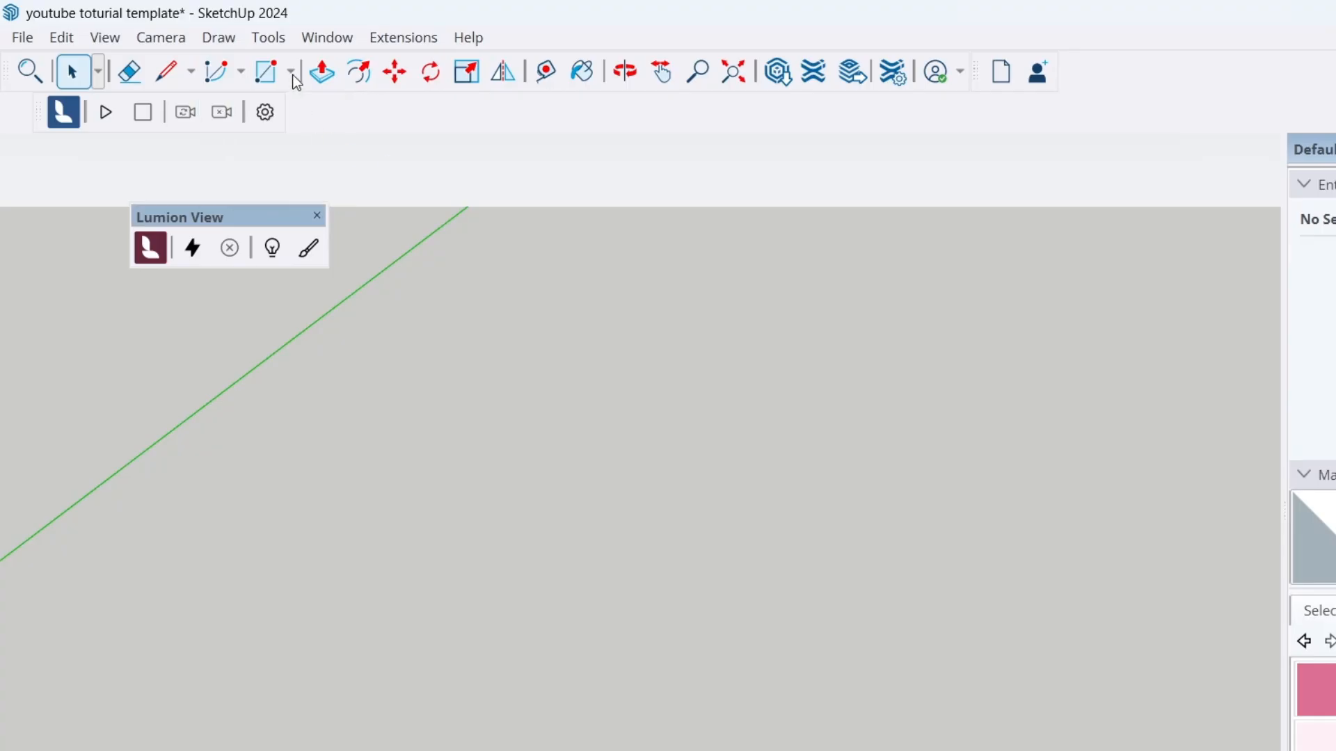
pyautogui.click(293, 77)
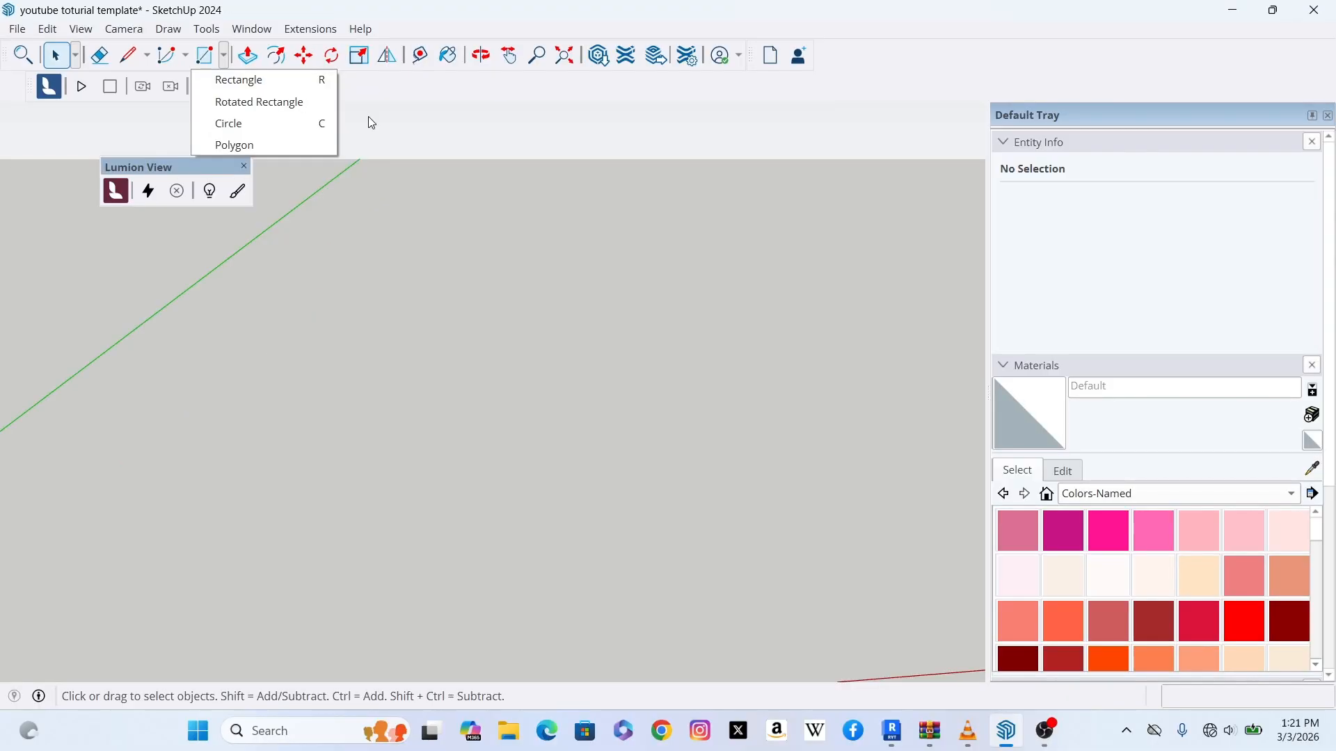
pyautogui.click(481, 160)
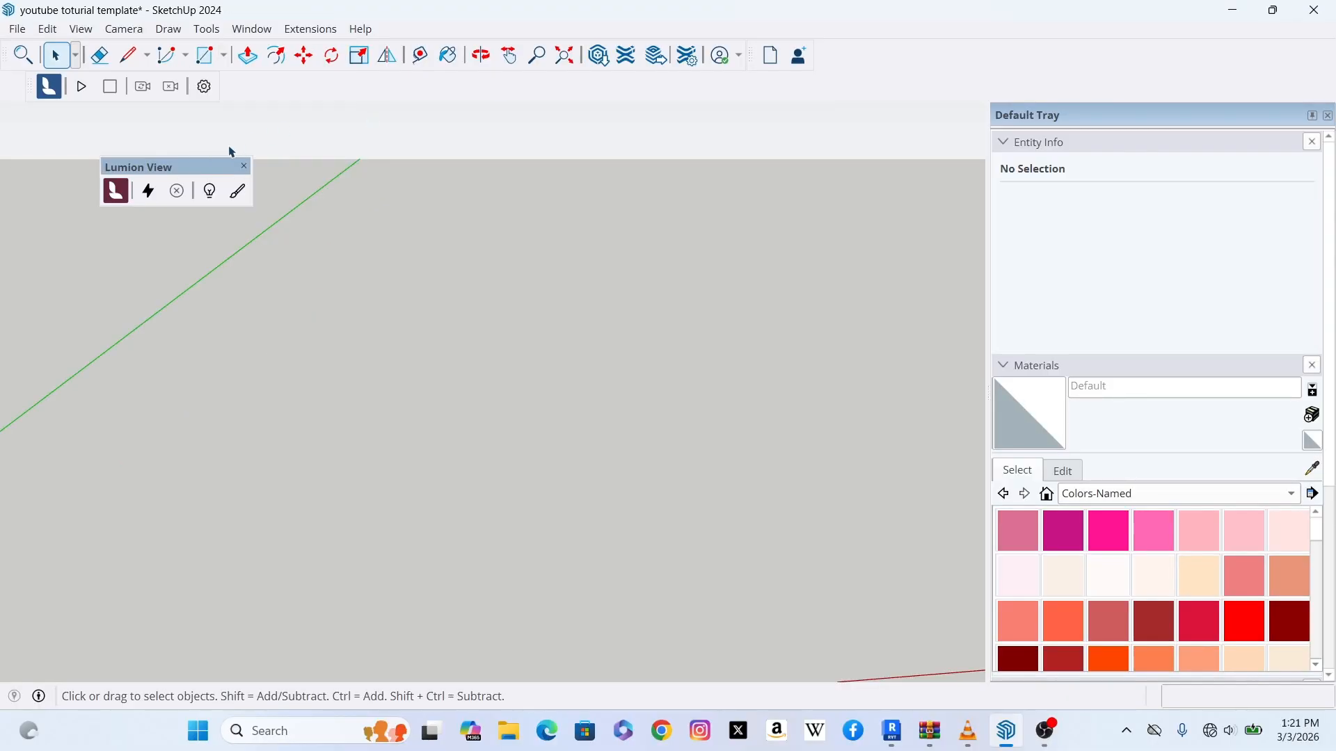
# Step: Draw two overlapping triangular faces with the Line tool
pyautogui.click(128, 56)
pyautogui.click(169, 423)
pyautogui.click(234, 332)
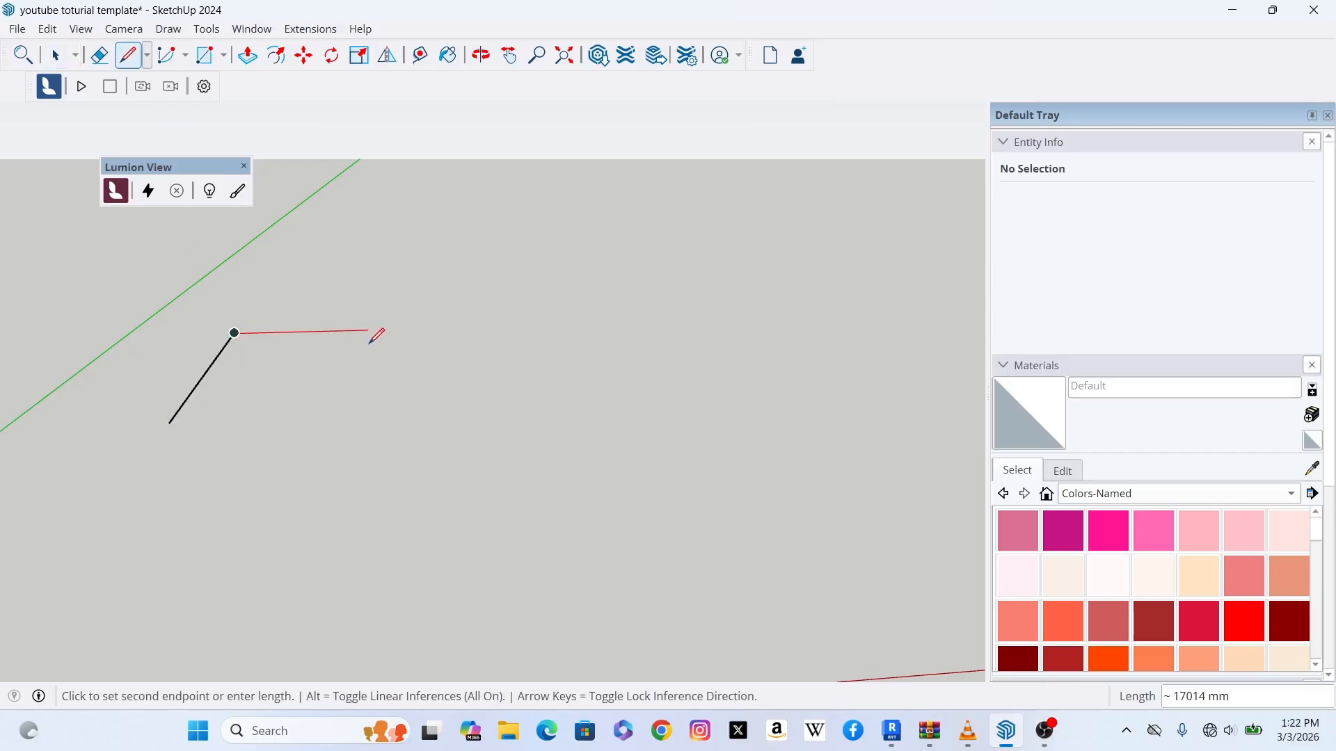
pyautogui.click(368, 331)
pyautogui.click(301, 514)
pyautogui.click(207, 333)
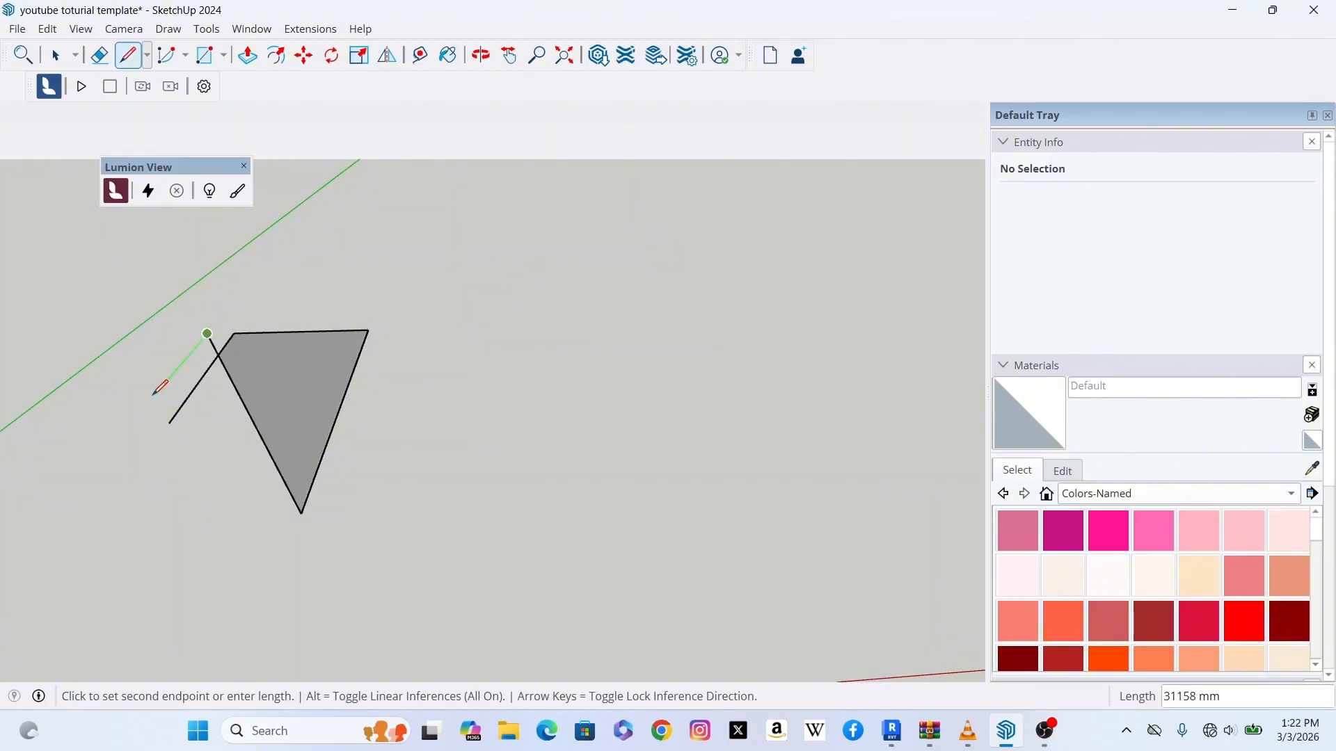
pyautogui.click(169, 423)
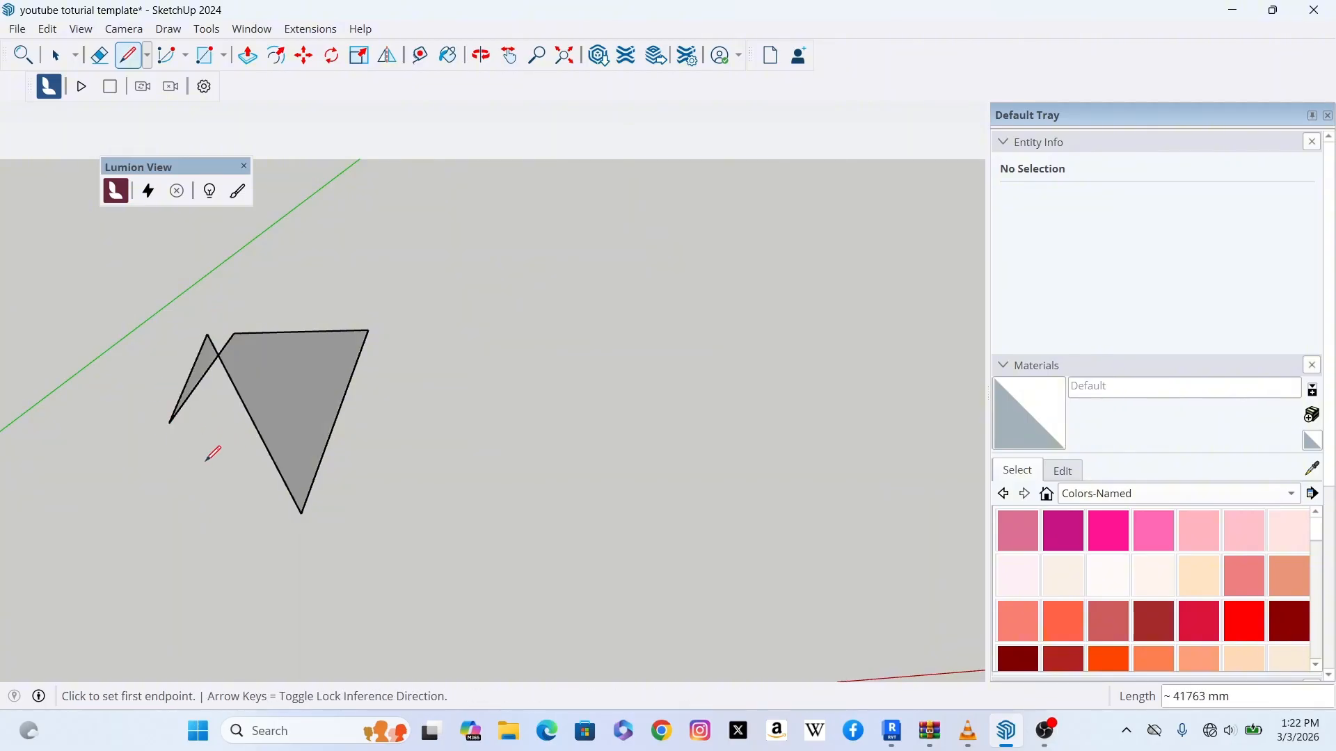
# Step: Draw a four-sided face with the Line tool, starting from the left triangle's lower corner
pyautogui.click(169, 422)
pyautogui.click(432, 413)
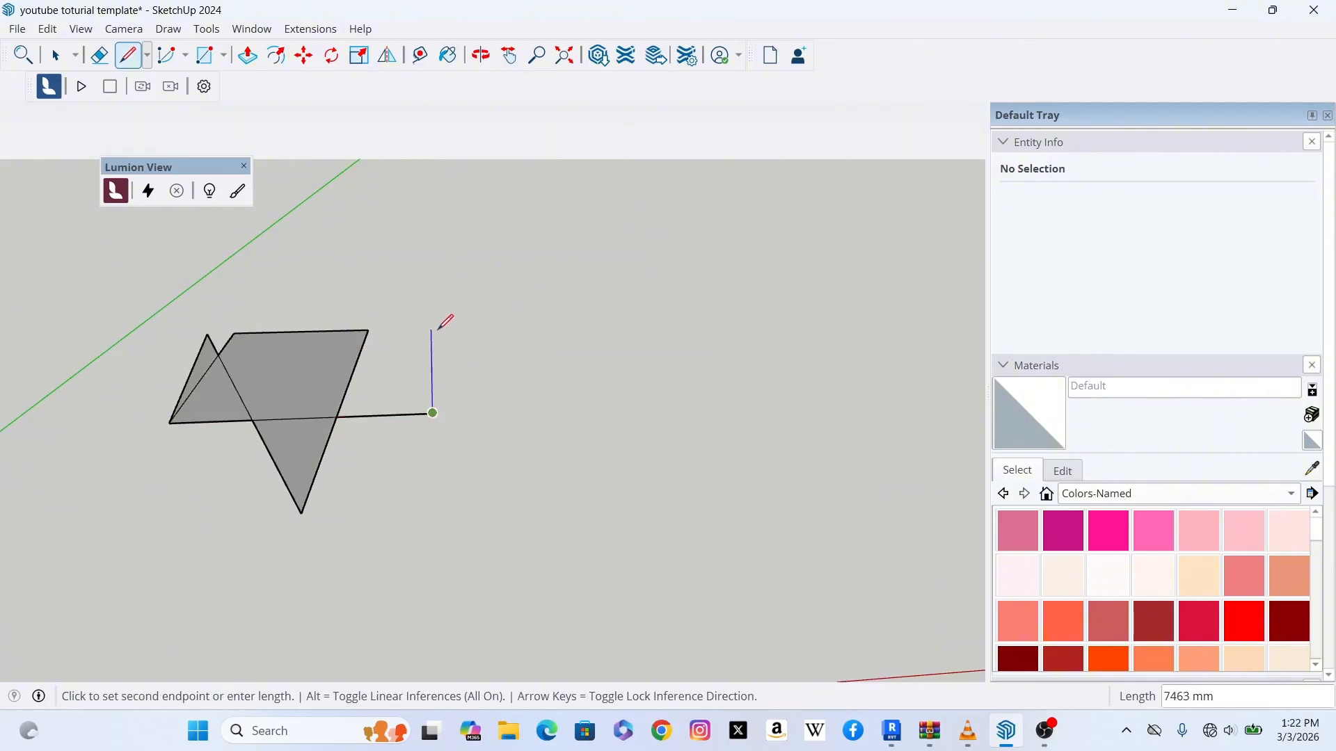
pyautogui.click(459, 328)
pyautogui.click(368, 331)
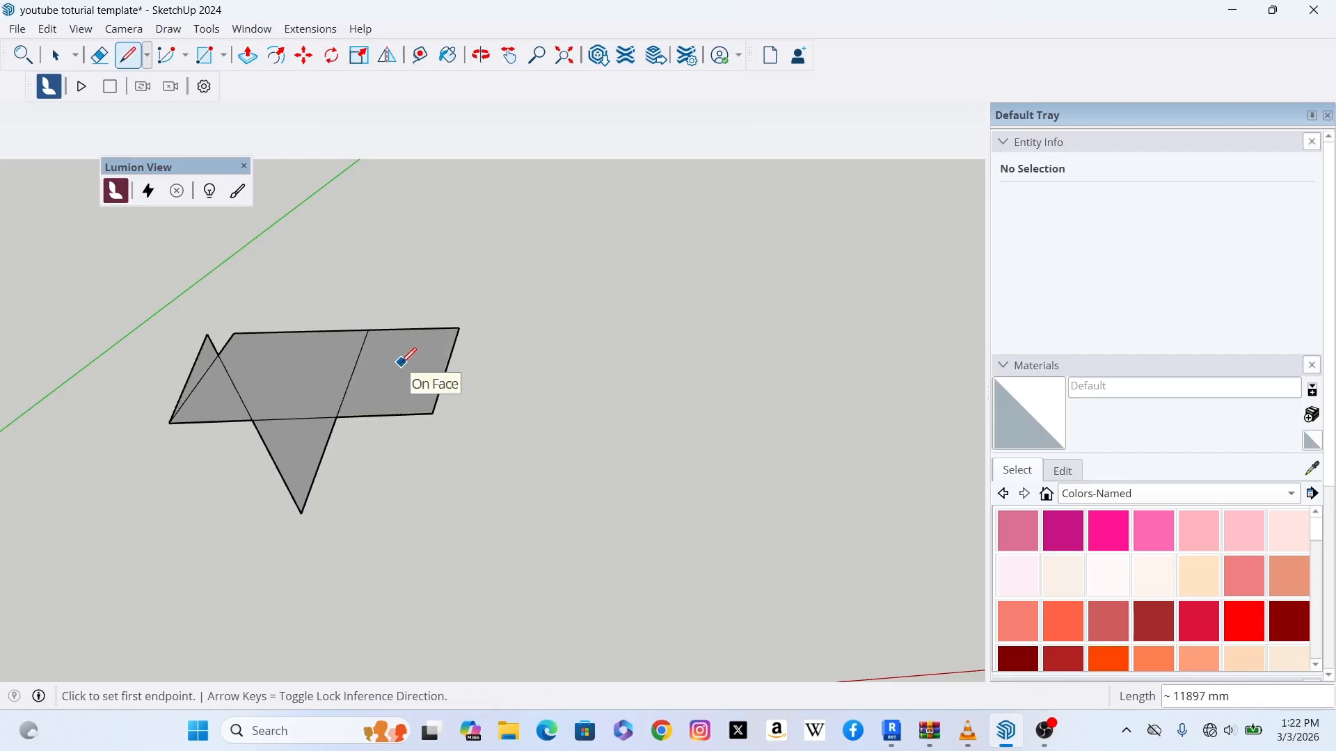
# Step: Erase the two outer edges of the small left triangle with the Eraser
pyautogui.scroll(1, 266, 391)
pyautogui.scroll(-1, 303, 432)
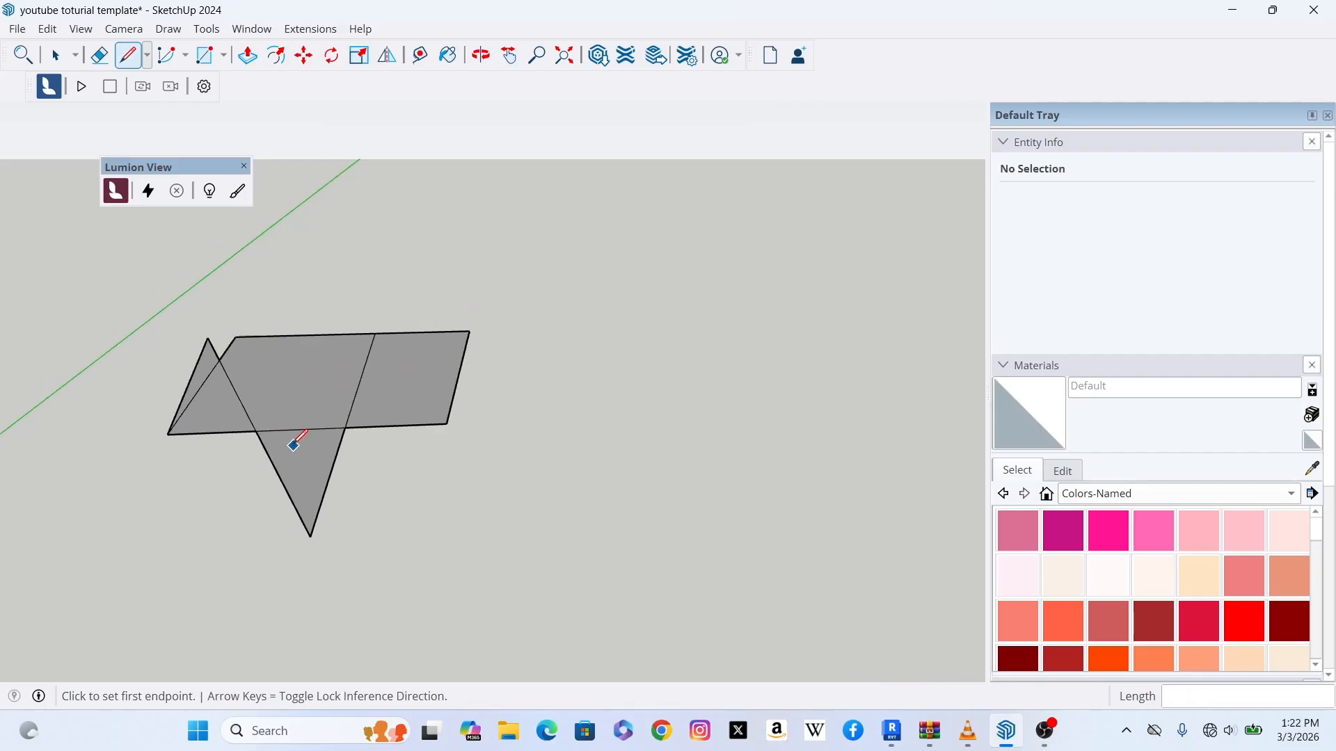
pyautogui.scroll(1, 307, 427)
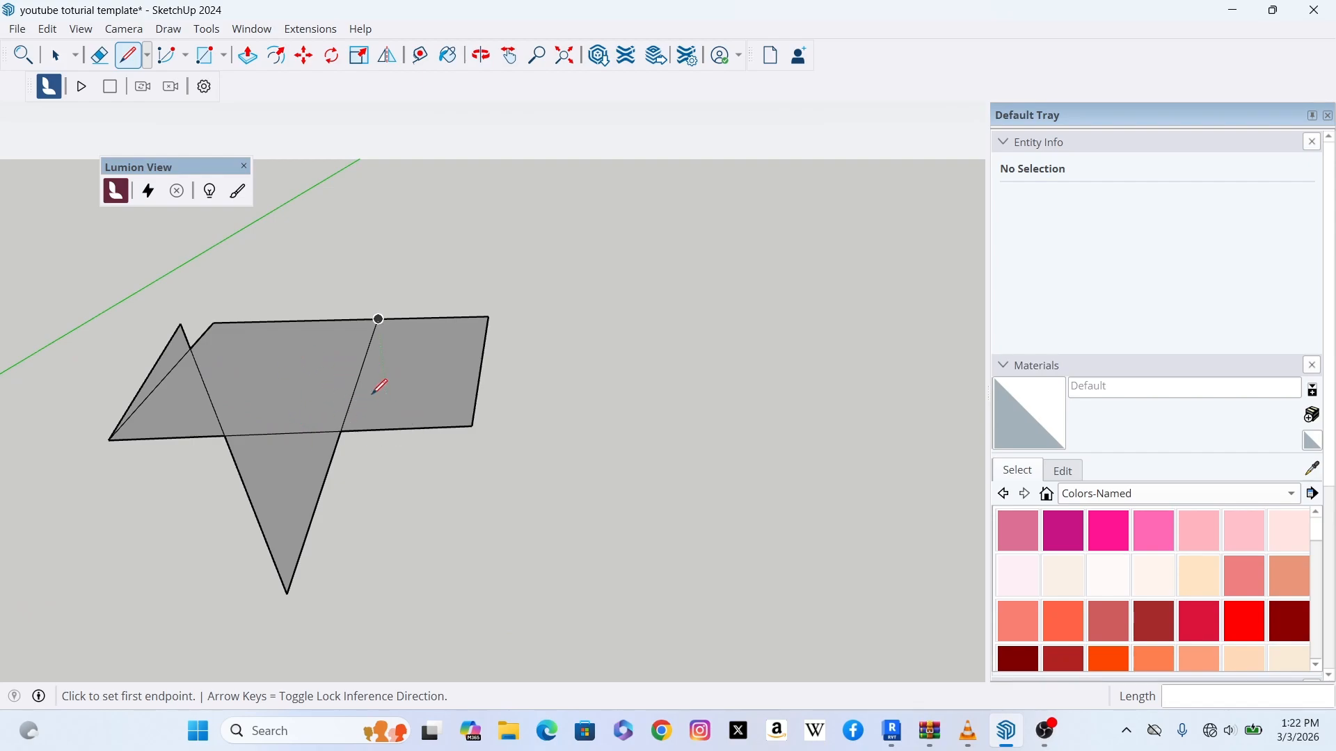
pyautogui.click(61, 57)
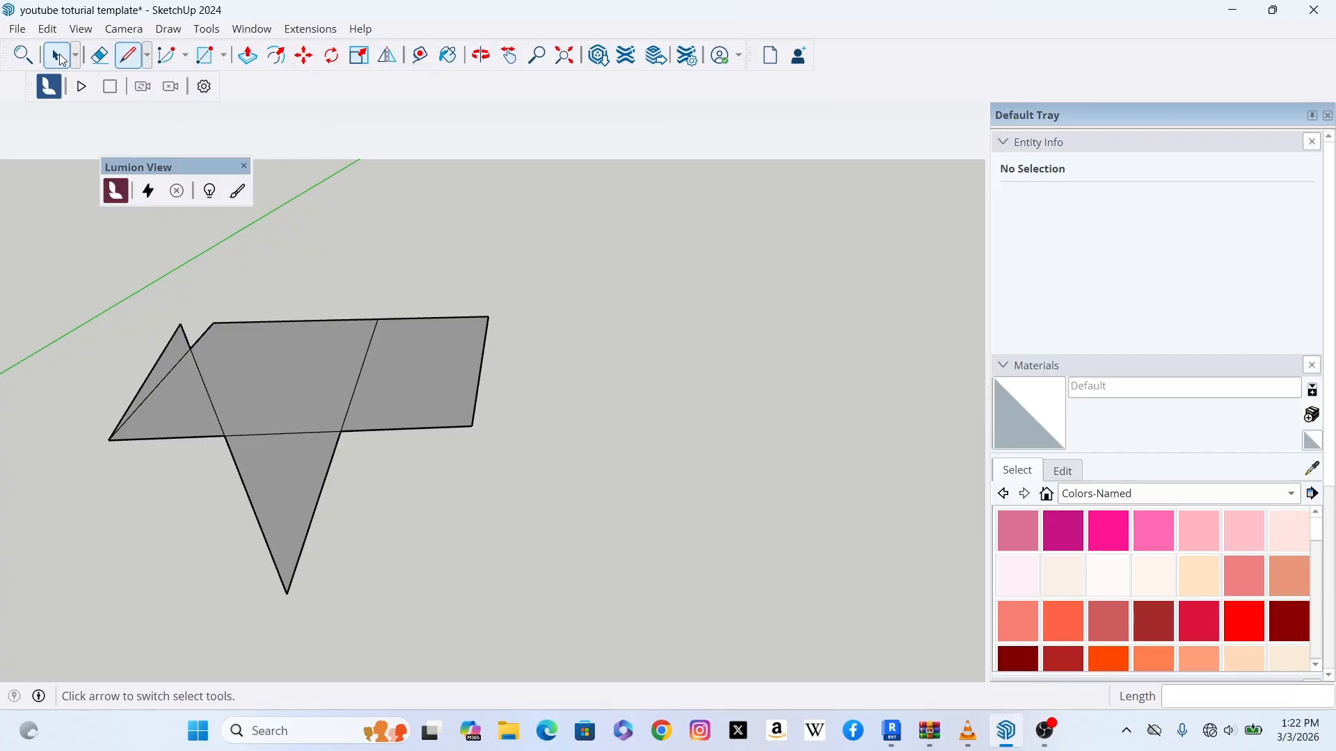
pyautogui.click(99, 55)
pyautogui.scroll(4, 199, 319)
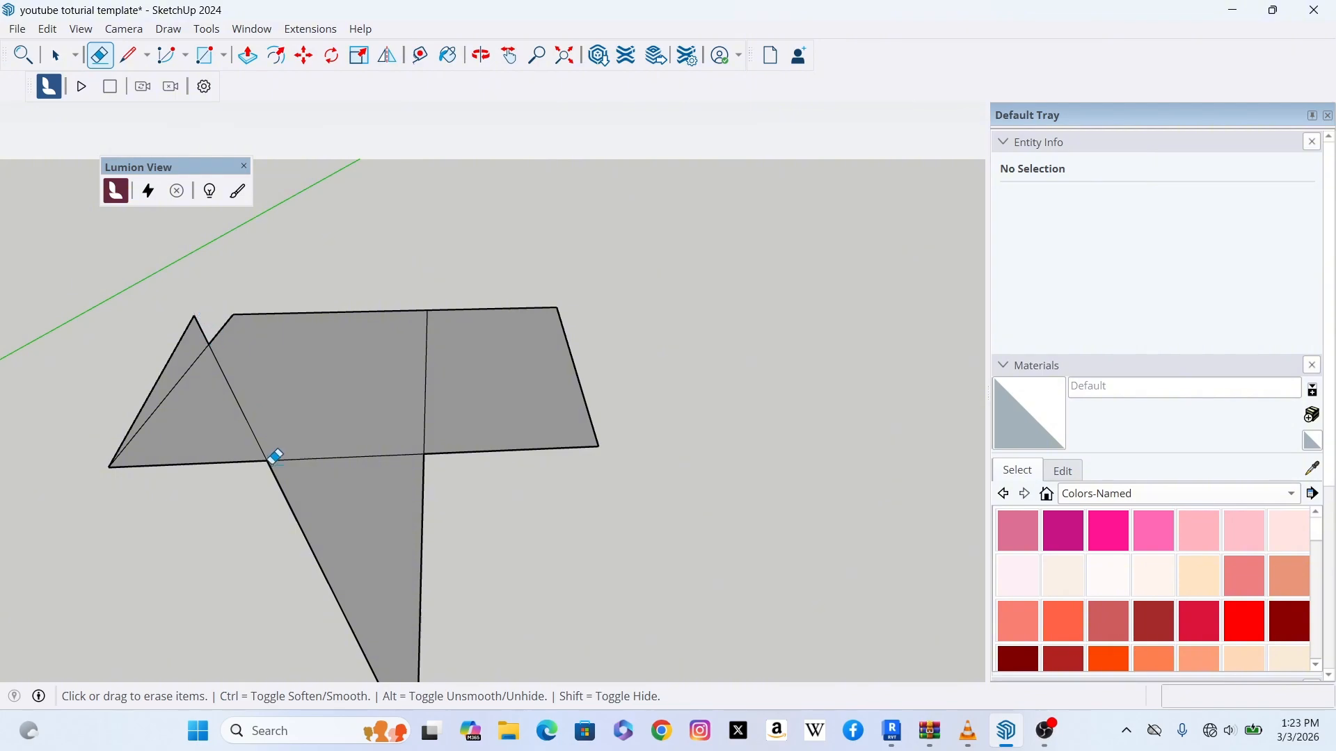
pyautogui.scroll(-2, 265, 435)
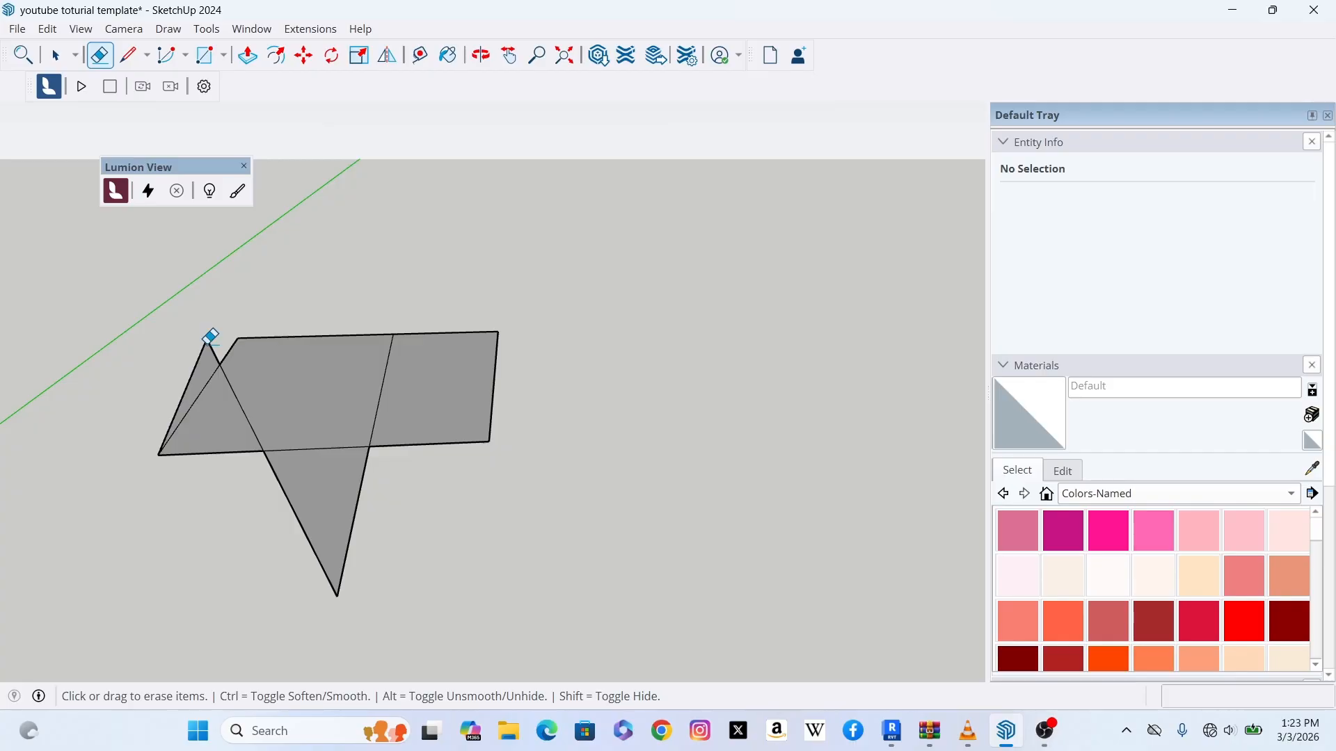
pyautogui.scroll(4, 243, 355)
pyautogui.scroll(-3, 248, 361)
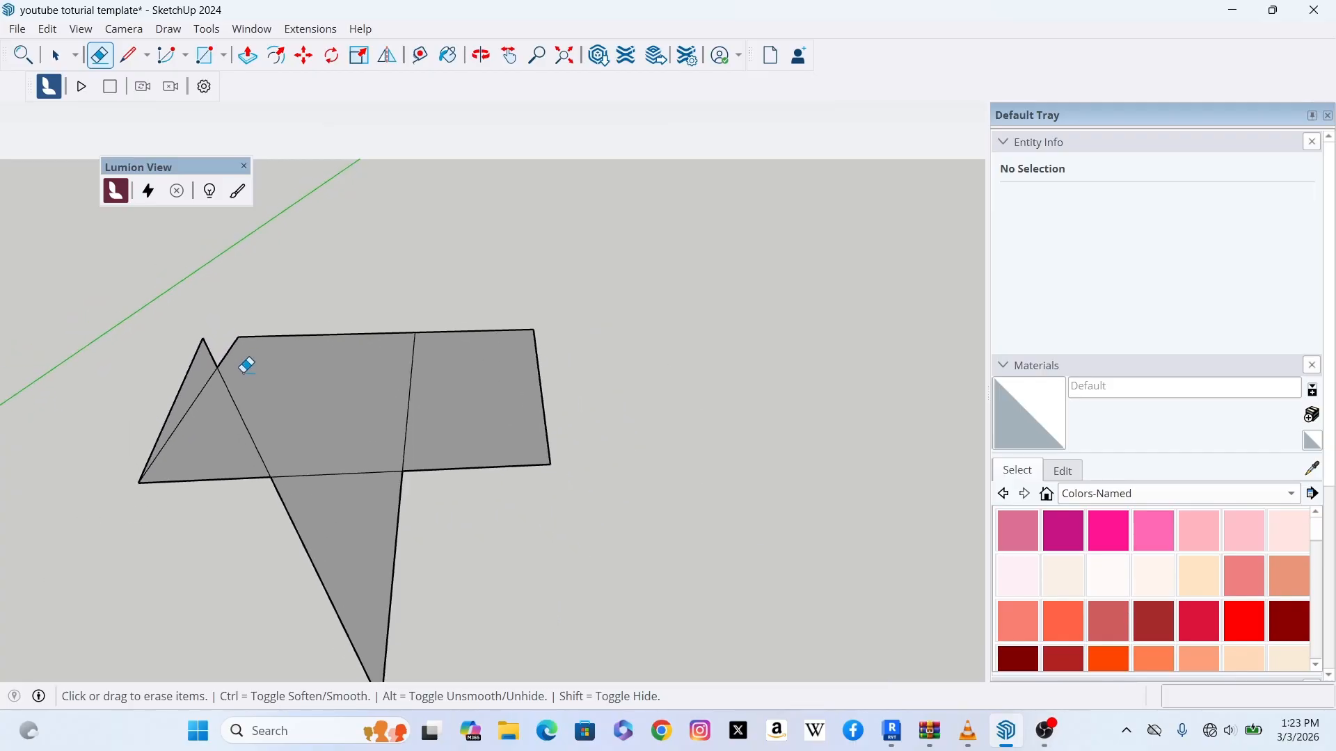
pyautogui.scroll(1, 234, 378)
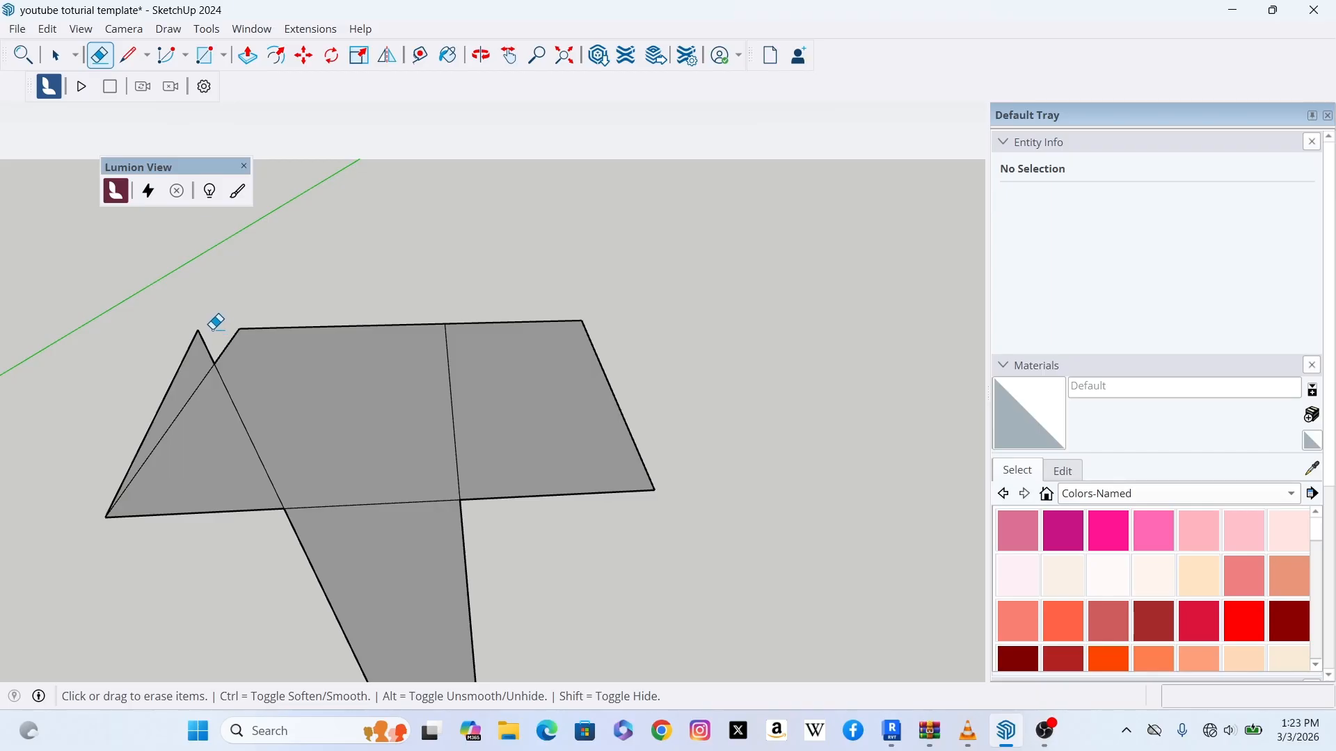
pyautogui.moveTo(209, 334); pyautogui.dragTo(159, 349)
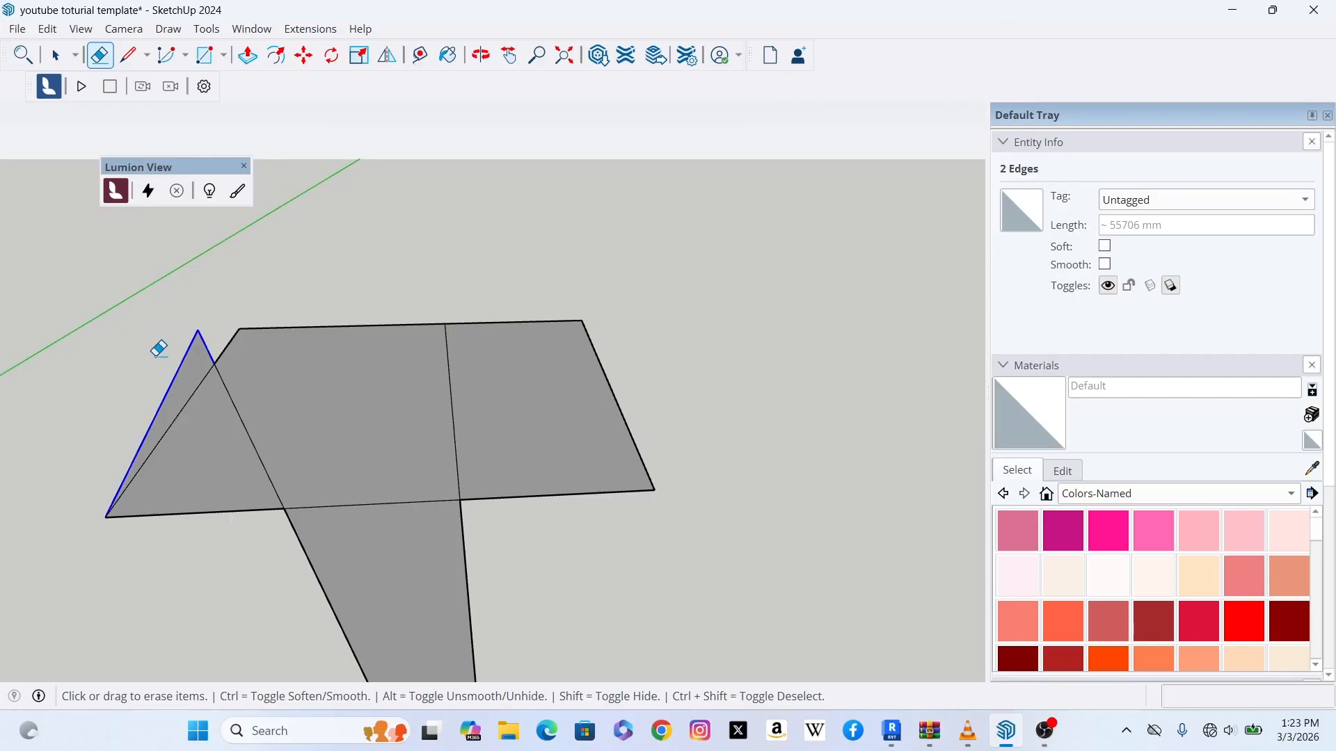
pyautogui.moveTo(159, 349); pyautogui.dragTo(158, 350)
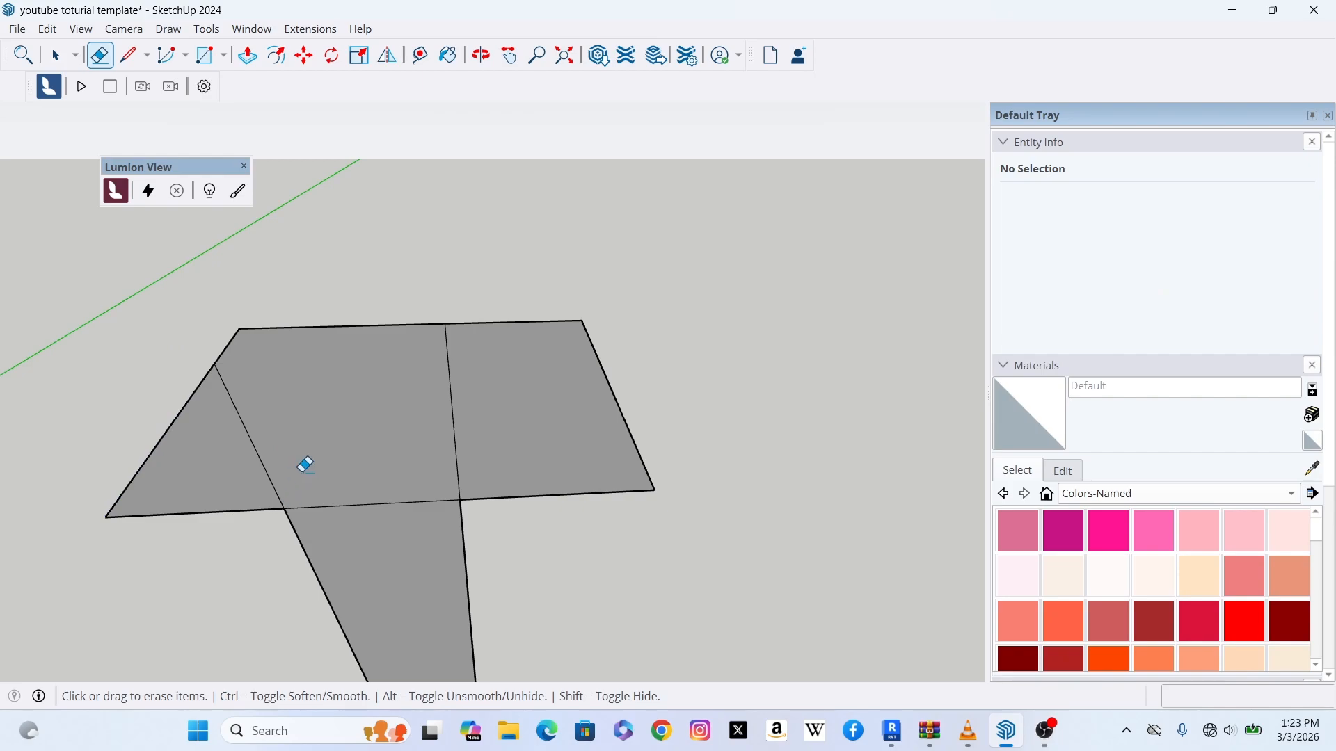
# Step: Erase the interior dividing edges and the lower triangular flap so one four-sided face remains
pyautogui.scroll(2, 304, 464)
pyautogui.scroll(-3, 163, 430)
pyautogui.scroll(1, 167, 430)
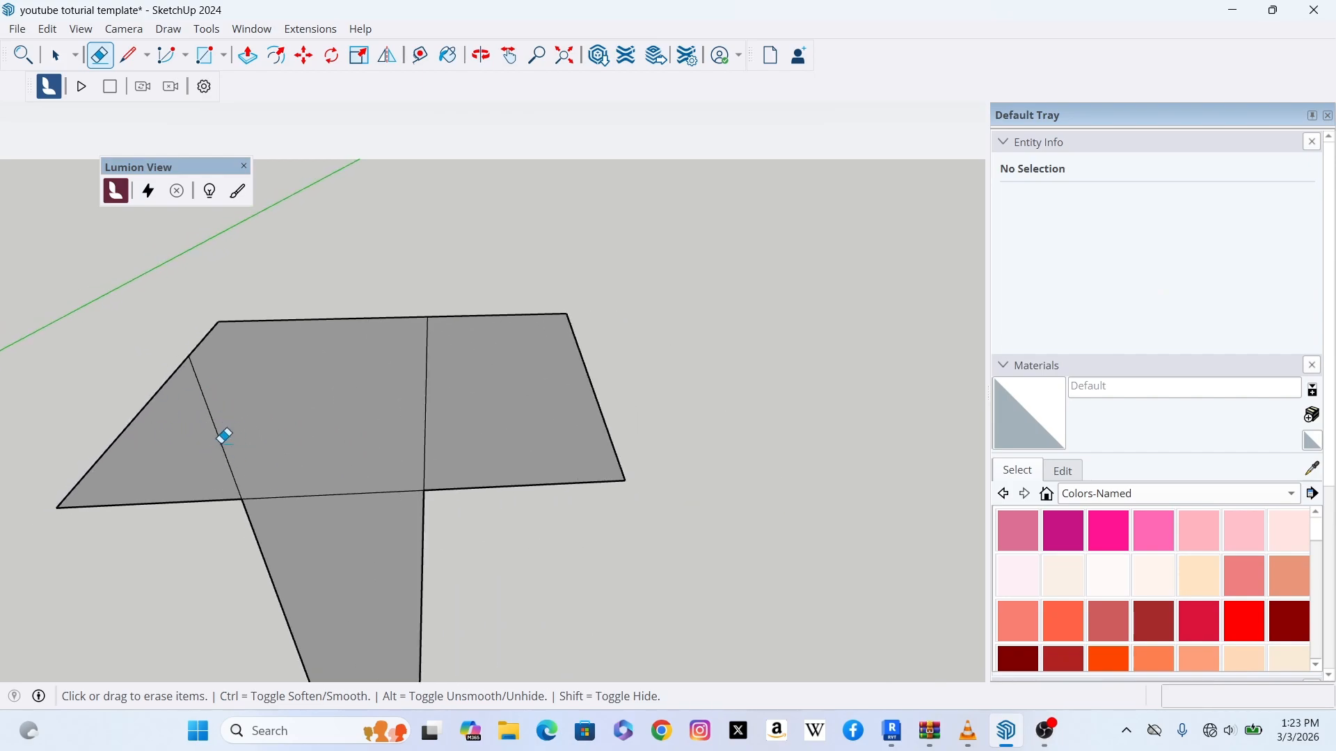
pyautogui.moveTo(212, 445); pyautogui.dragTo(239, 427)
pyautogui.scroll(-1, 390, 407)
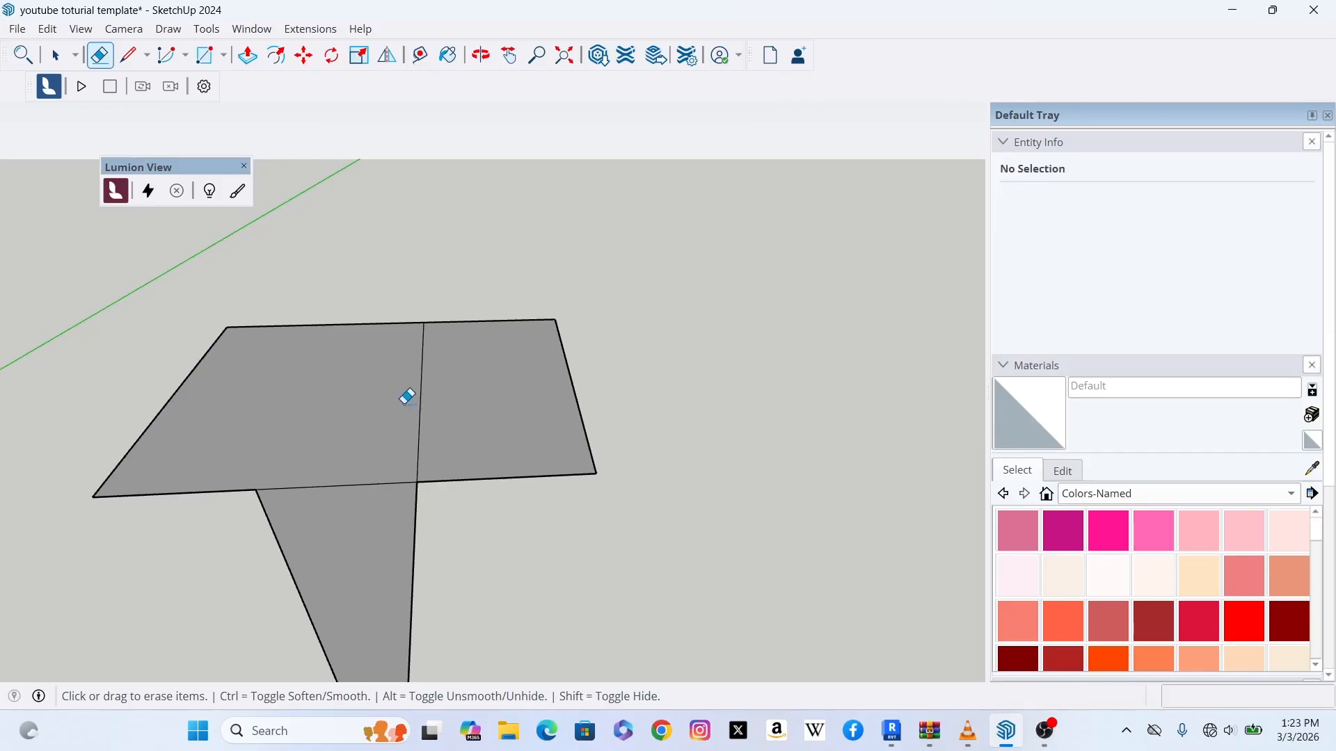
pyautogui.click(425, 394)
pyautogui.moveTo(441, 549)
pyautogui.mouseDown()
pyautogui.moveTo(250, 557)
pyautogui.moveTo(265, 560)
pyautogui.mouseUp()
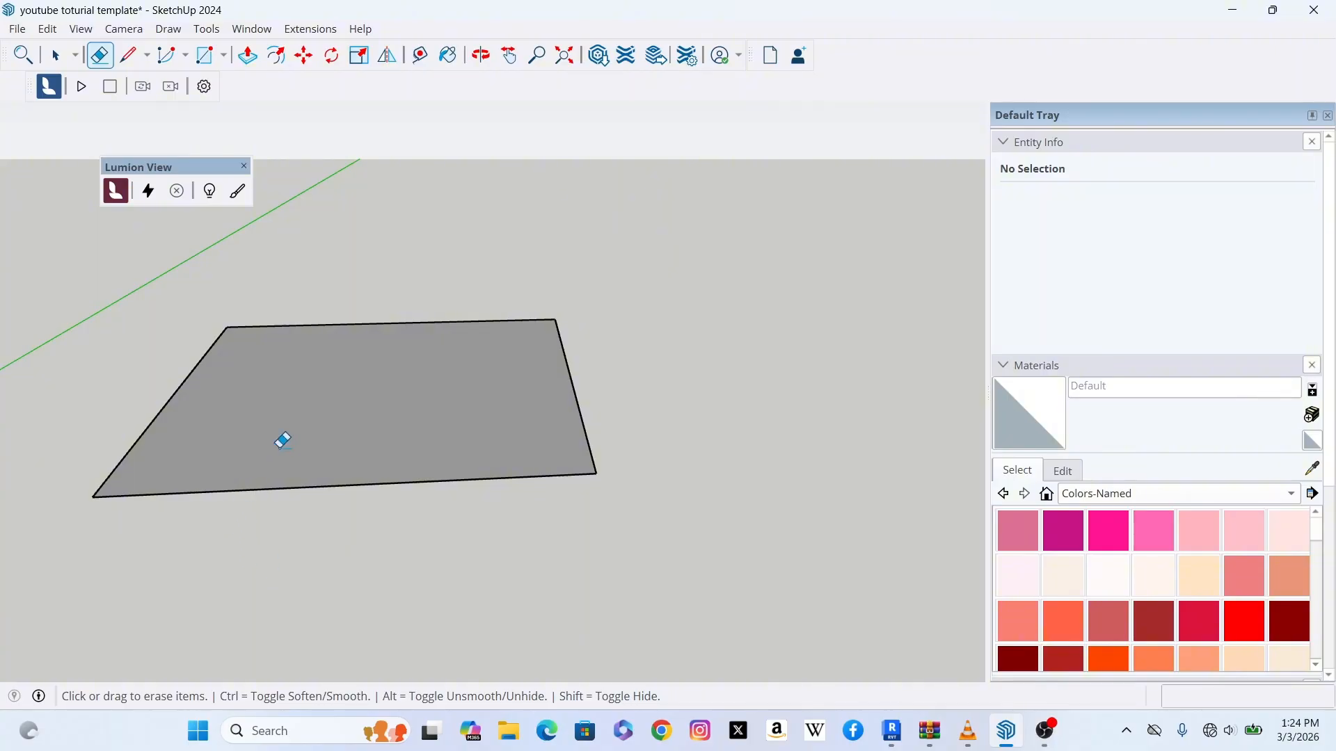
pyautogui.scroll(1, 286, 437)
pyautogui.scroll(-2, 369, 397)
pyautogui.scroll(1, 371, 400)
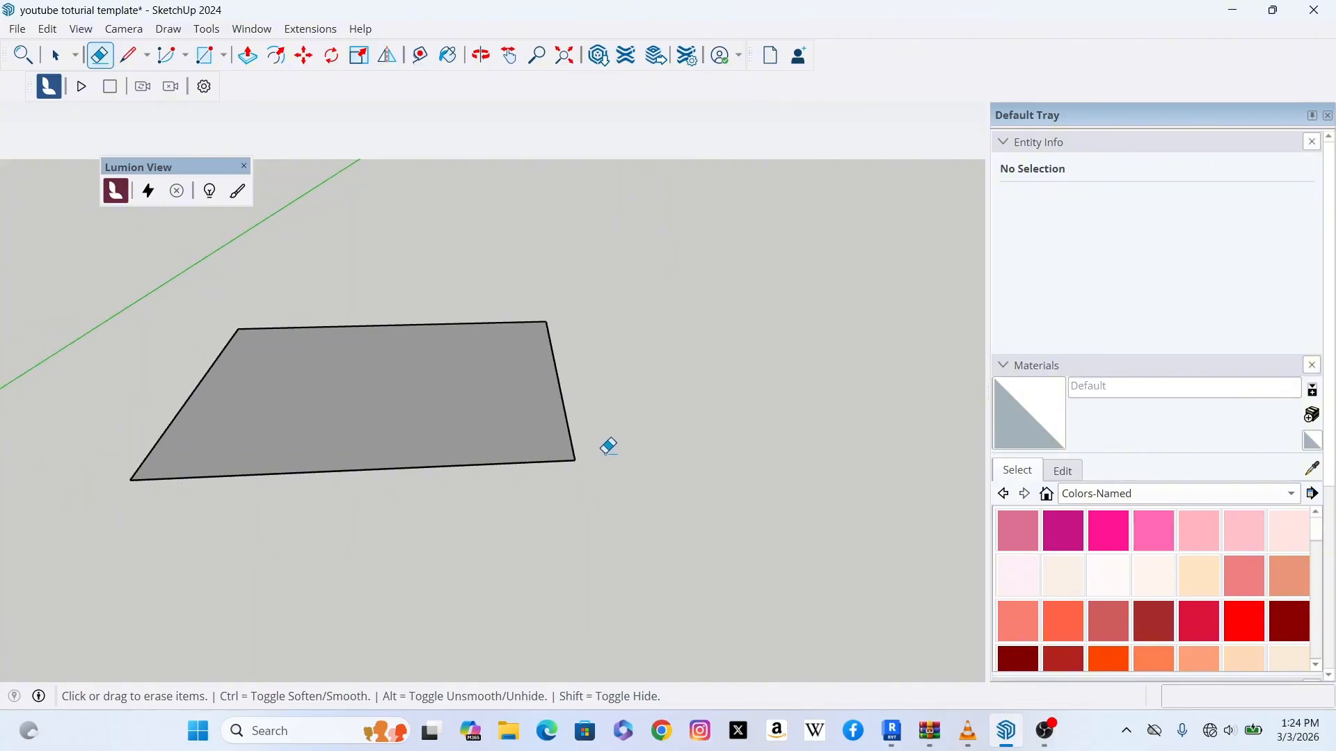
pyautogui.scroll(1, 540, 412)
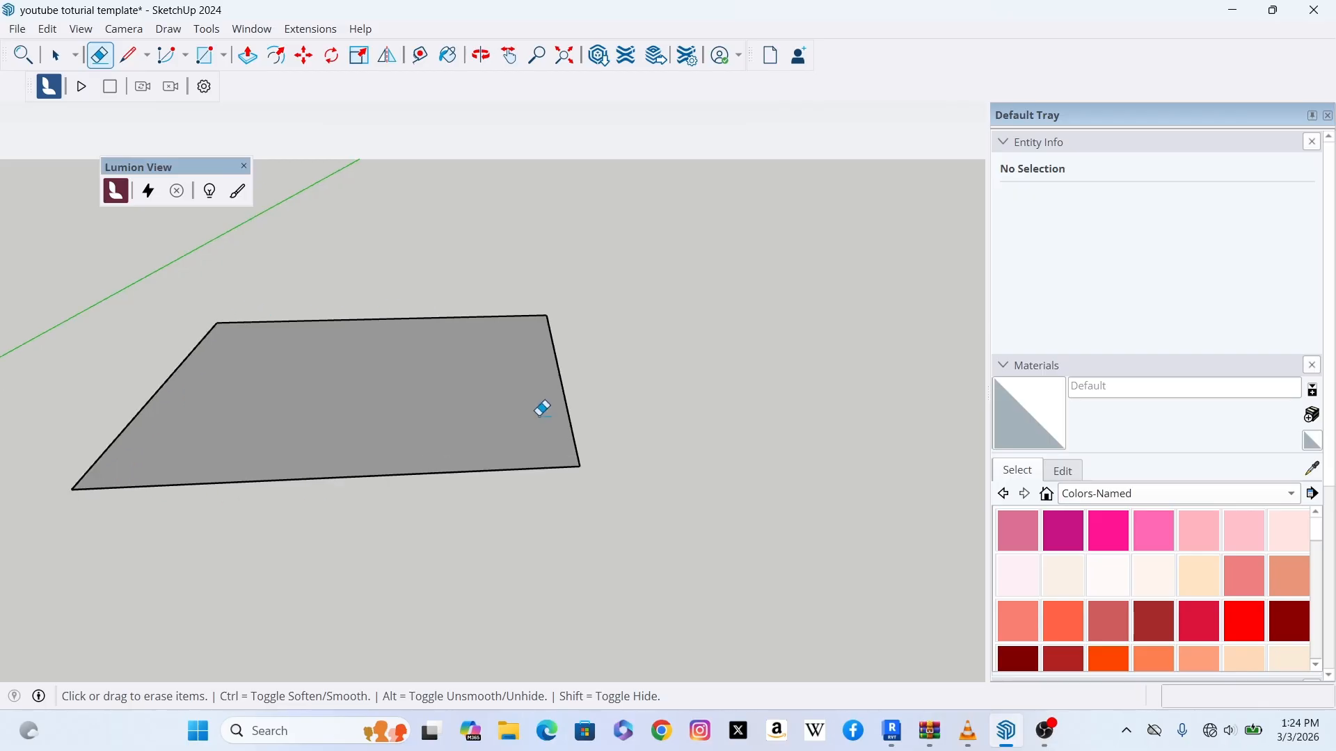
pyautogui.scroll(-1, 418, 466)
pyautogui.scroll(1, 470, 420)
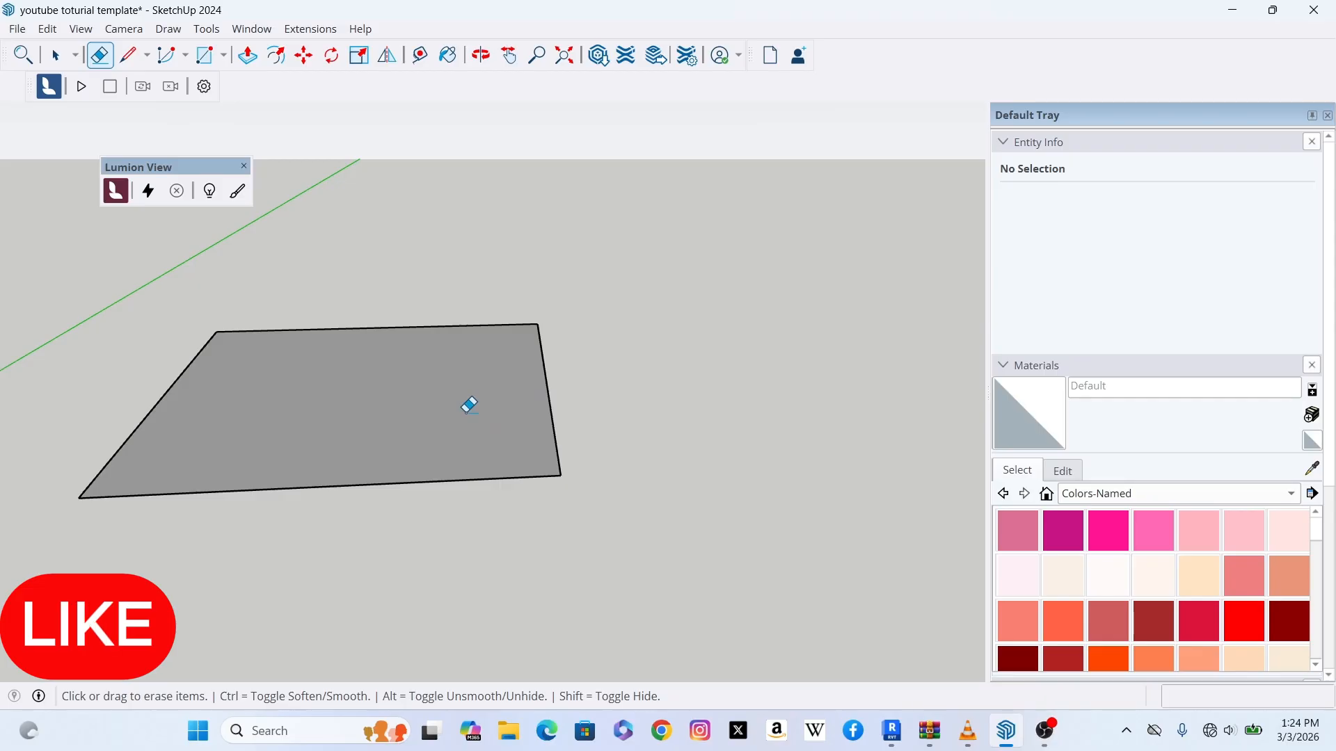
pyautogui.click(57, 57)
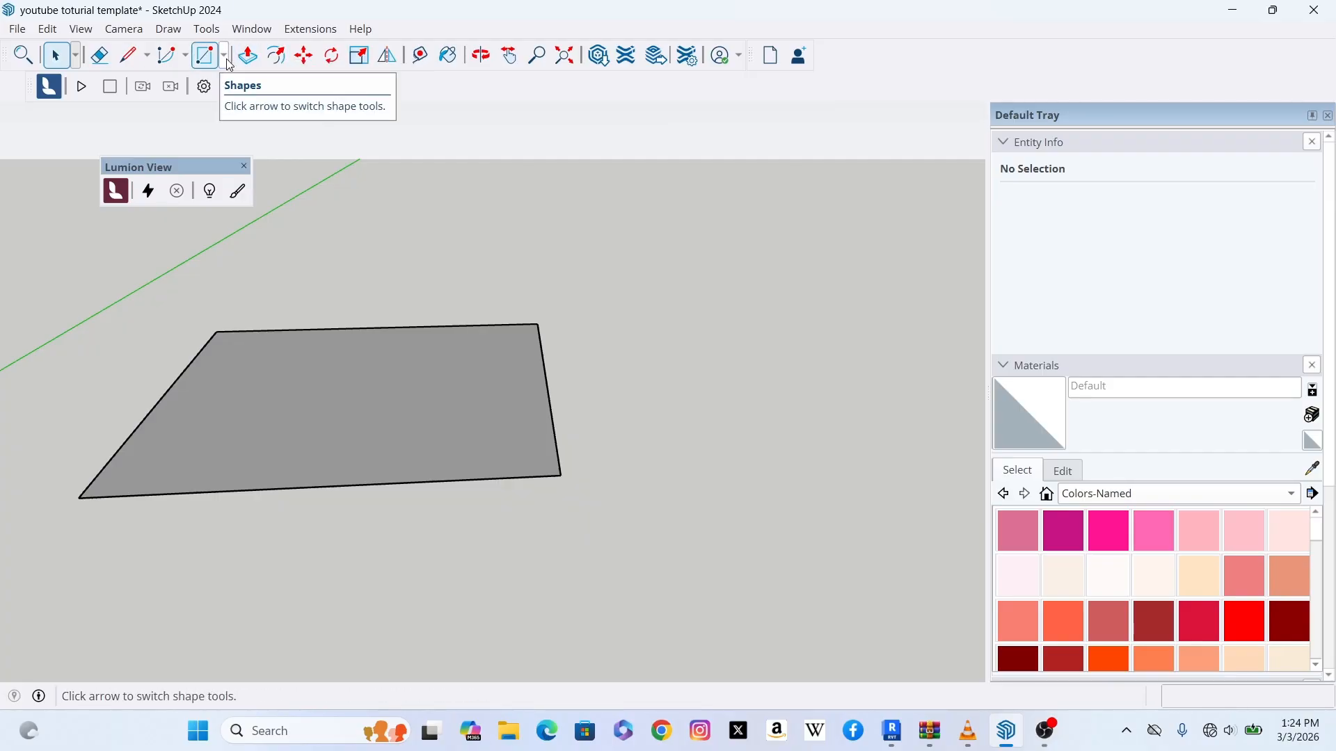
# Step: Draw a rectangle on the ground to the right of the existing face
pyautogui.click(224, 56)
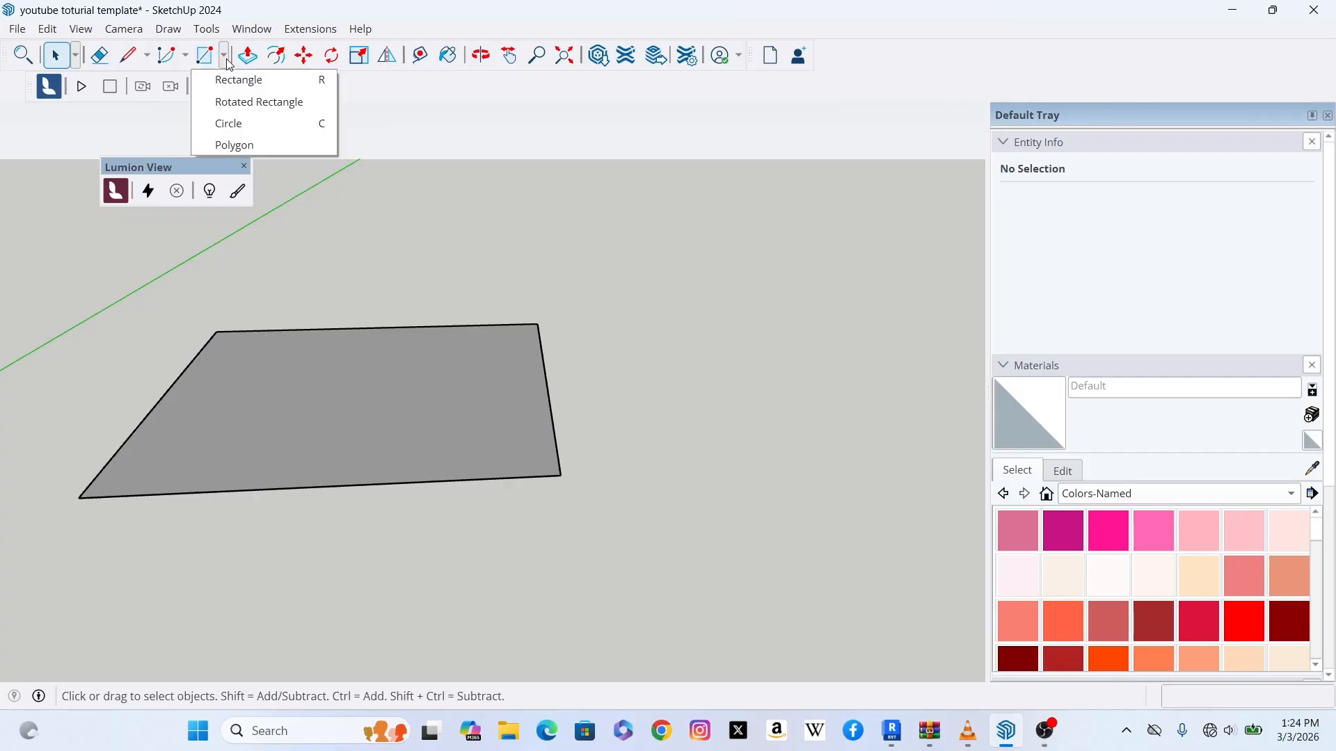
pyautogui.click(266, 88)
pyautogui.moveTo(807, 458); pyautogui.dragTo(633, 433, button='middle')
pyautogui.click(597, 457)
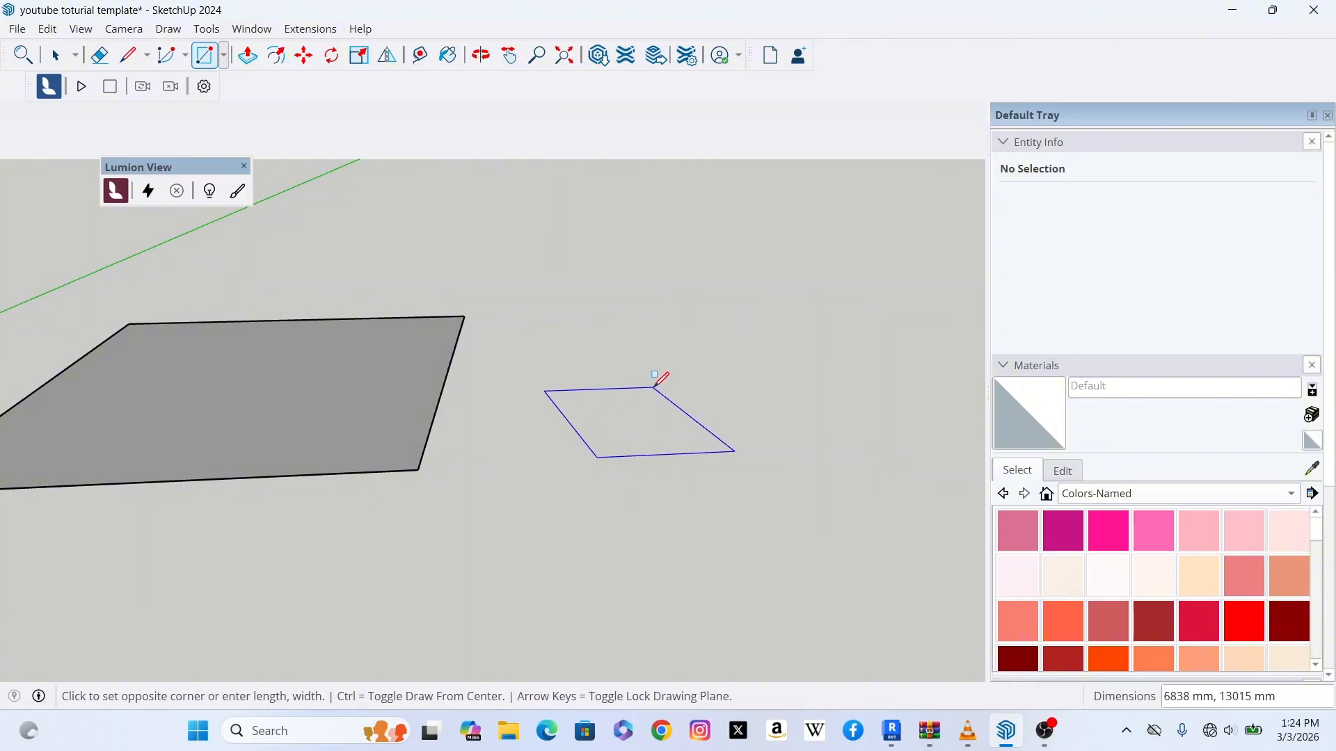
pyautogui.click(655, 382)
pyautogui.moveTo(674, 367); pyautogui.dragTo(596, 402, button='middle')
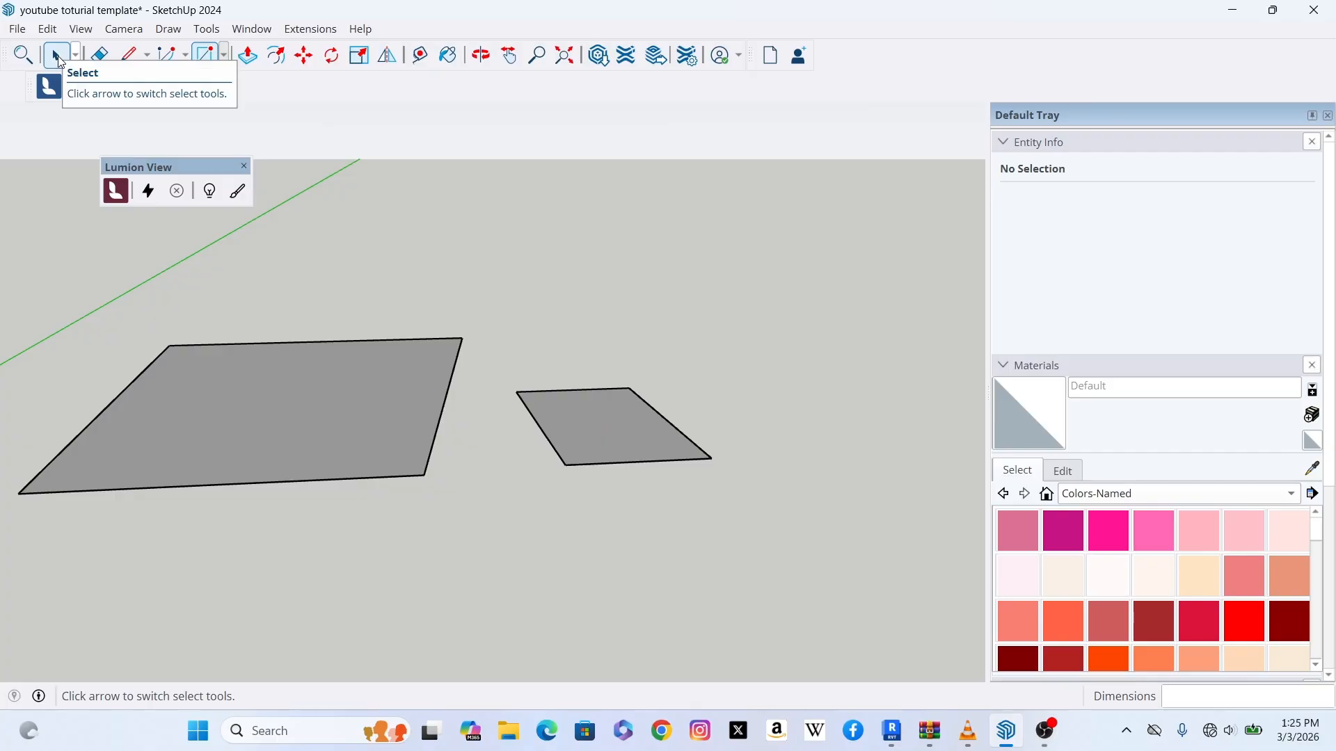
# Step: Push/pull the new rectangle upward into a box about 11300 mm tall
pyautogui.click(57, 55)
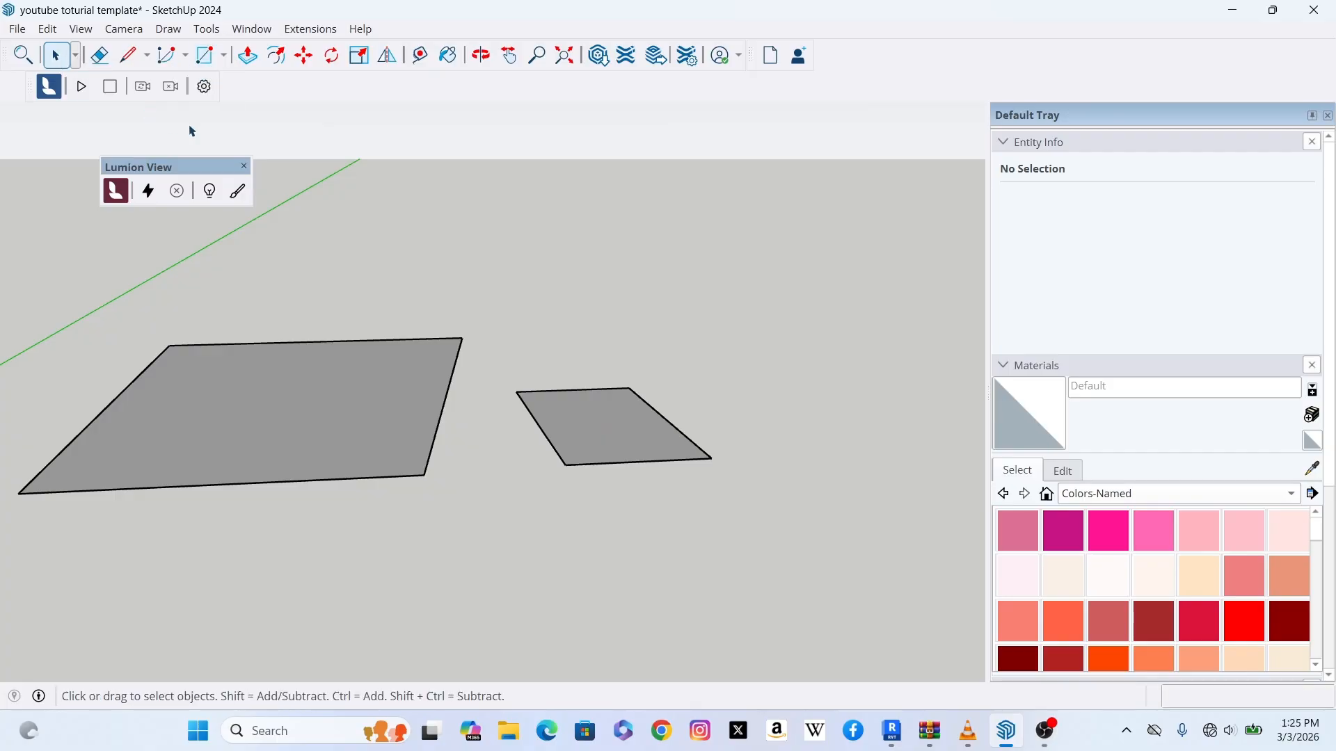
pyautogui.click(248, 56)
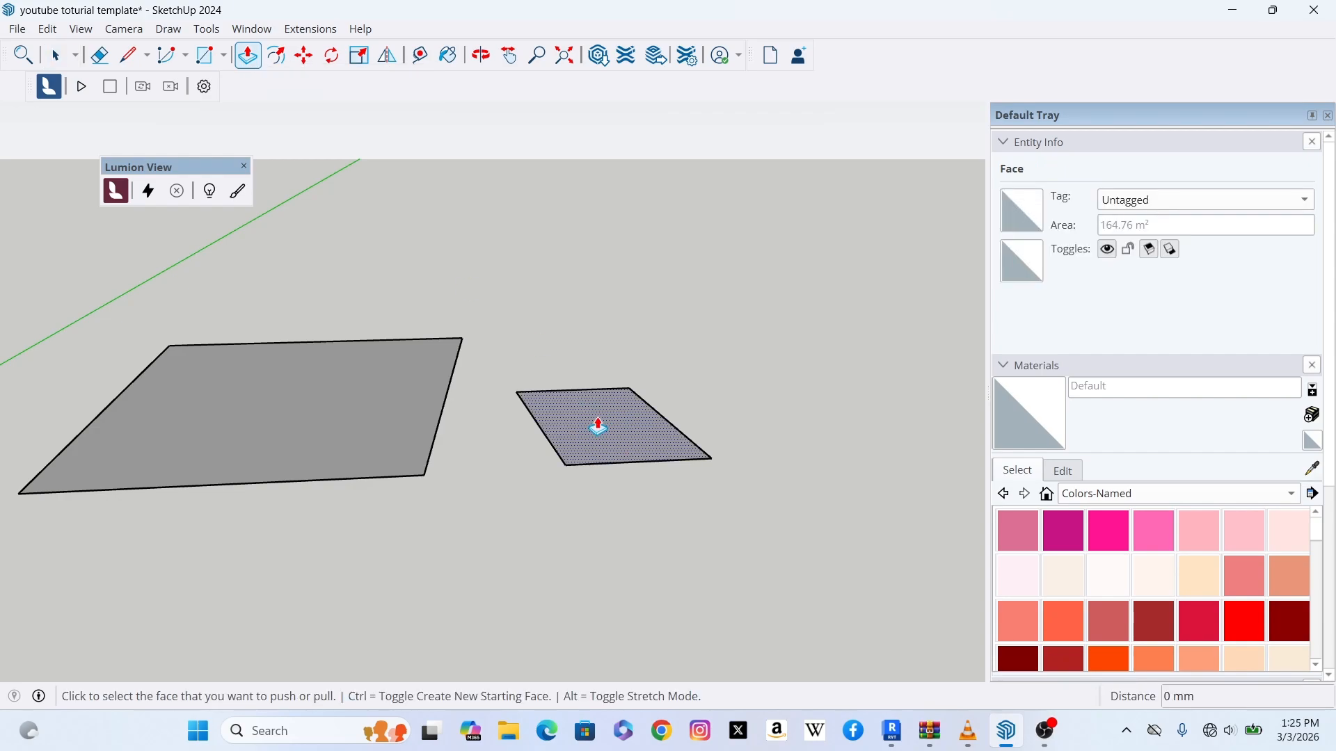
pyautogui.click(596, 426)
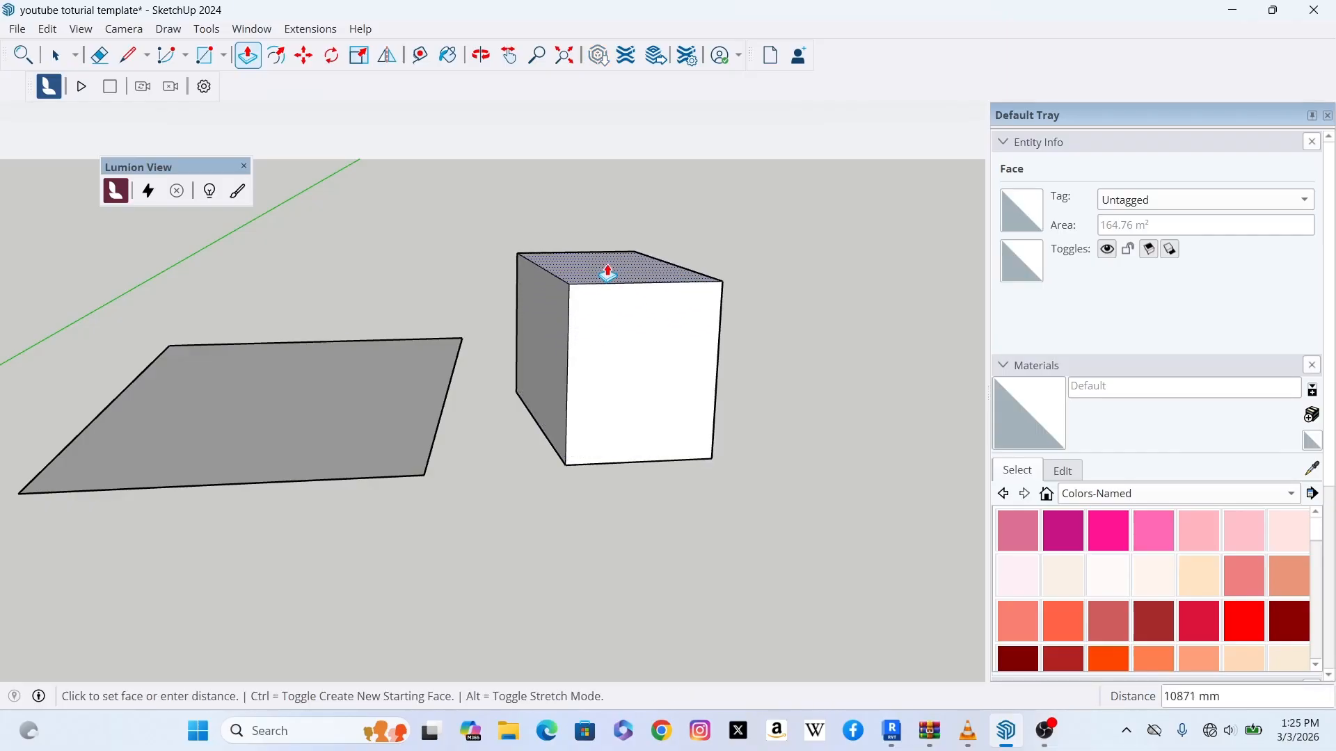
pyautogui.click(607, 265)
pyautogui.moveTo(622, 358); pyautogui.dragTo(623, 370, button='middle')
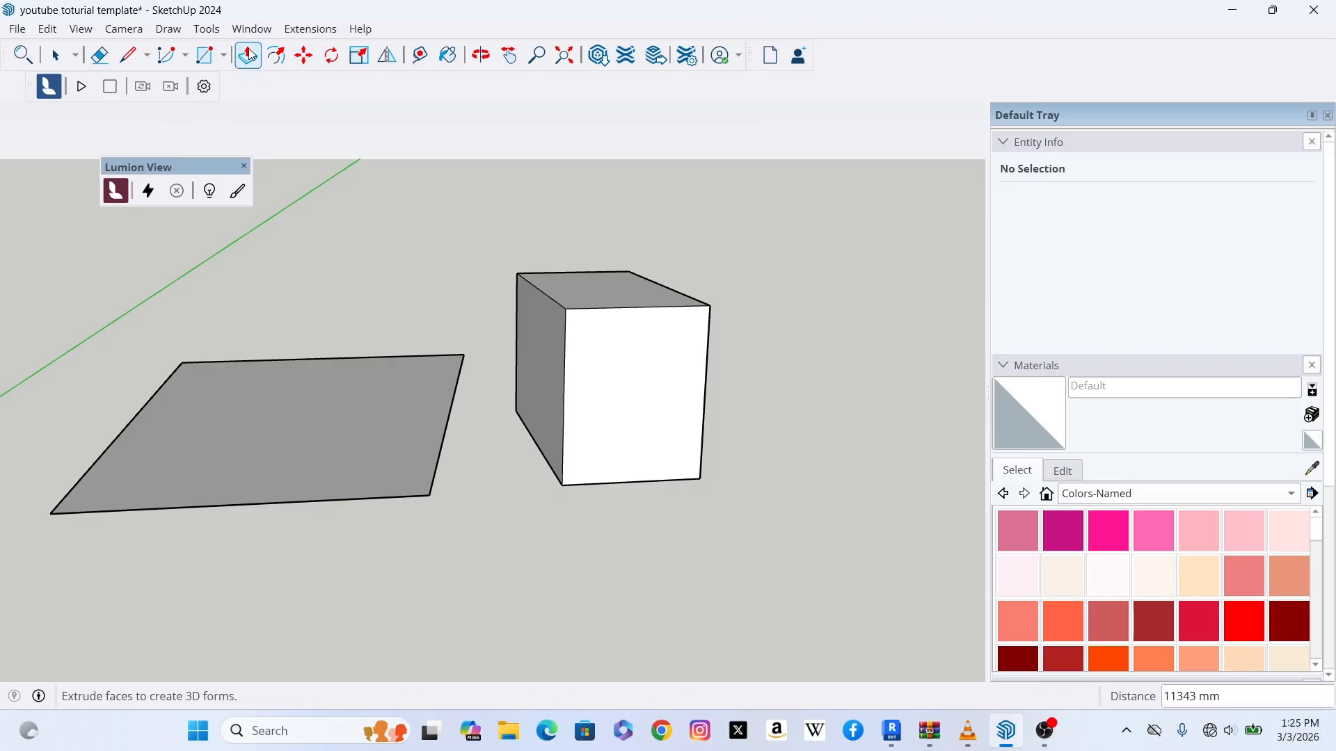
pyautogui.scroll(-2, 498, 487)
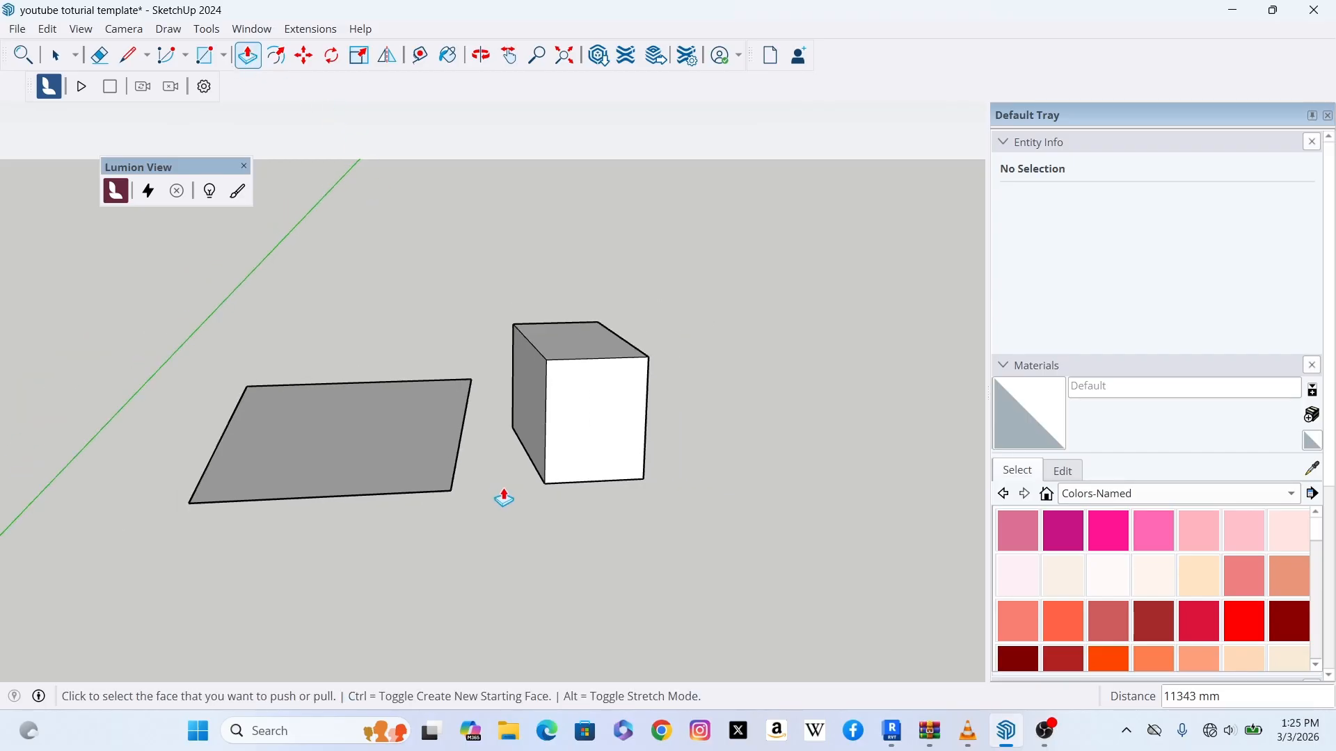
pyautogui.scroll(1, 509, 462)
pyautogui.scroll(1, 509, 463)
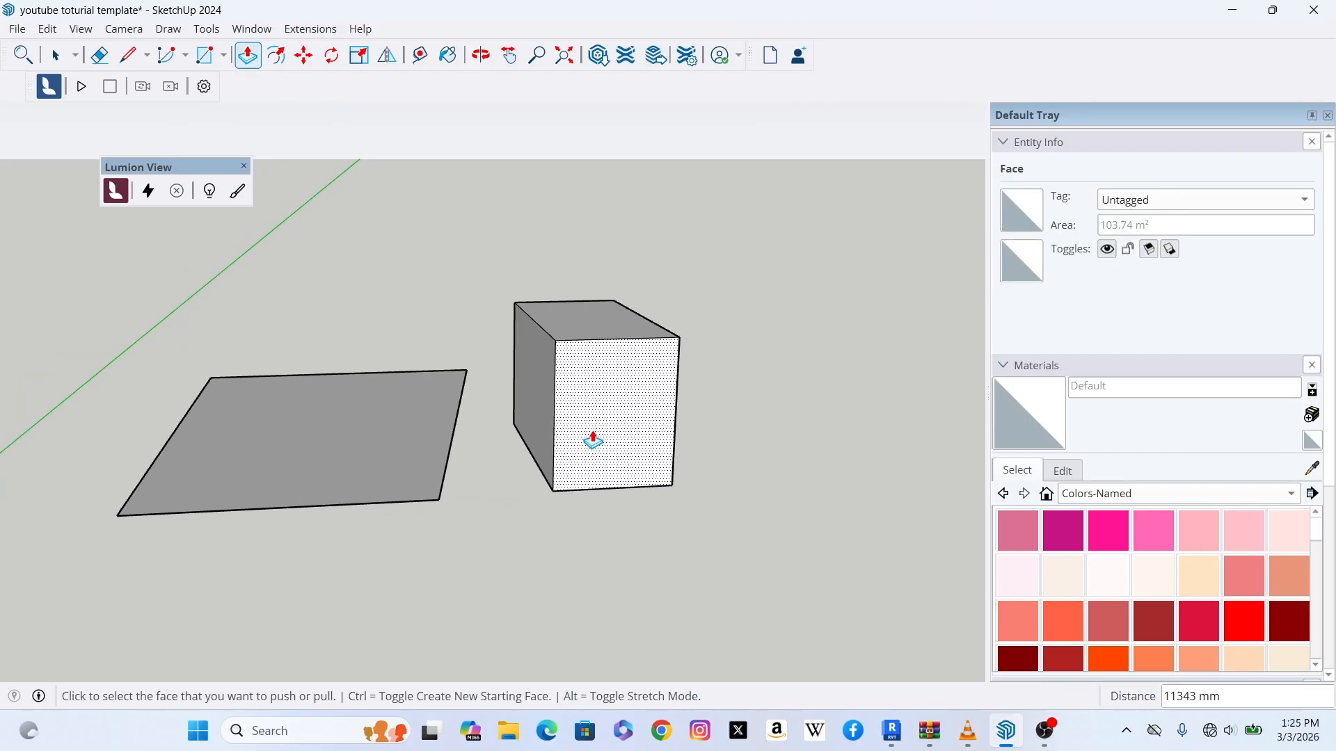
pyautogui.scroll(-2, 618, 449)
pyautogui.scroll(2, 611, 438)
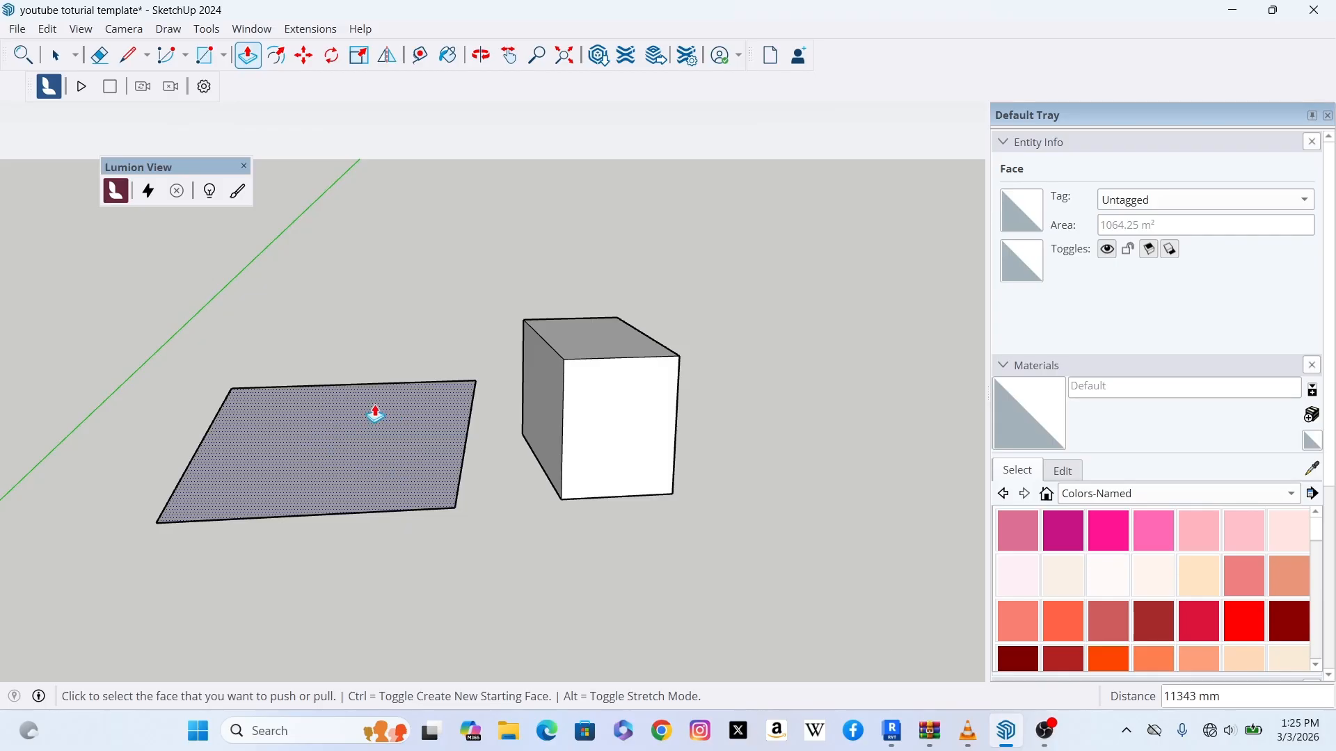
pyautogui.click(364, 450)
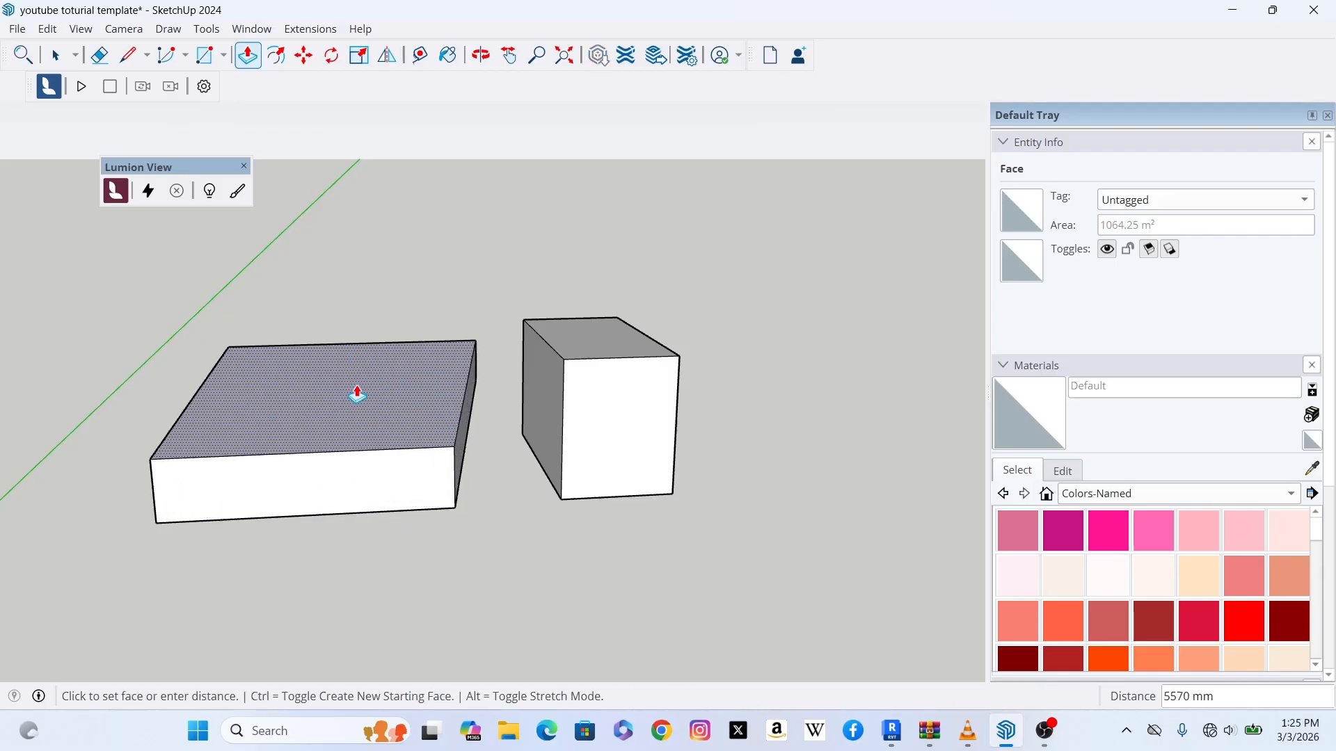
pyautogui.scroll(-2, 391, 466)
pyautogui.press('Escape')
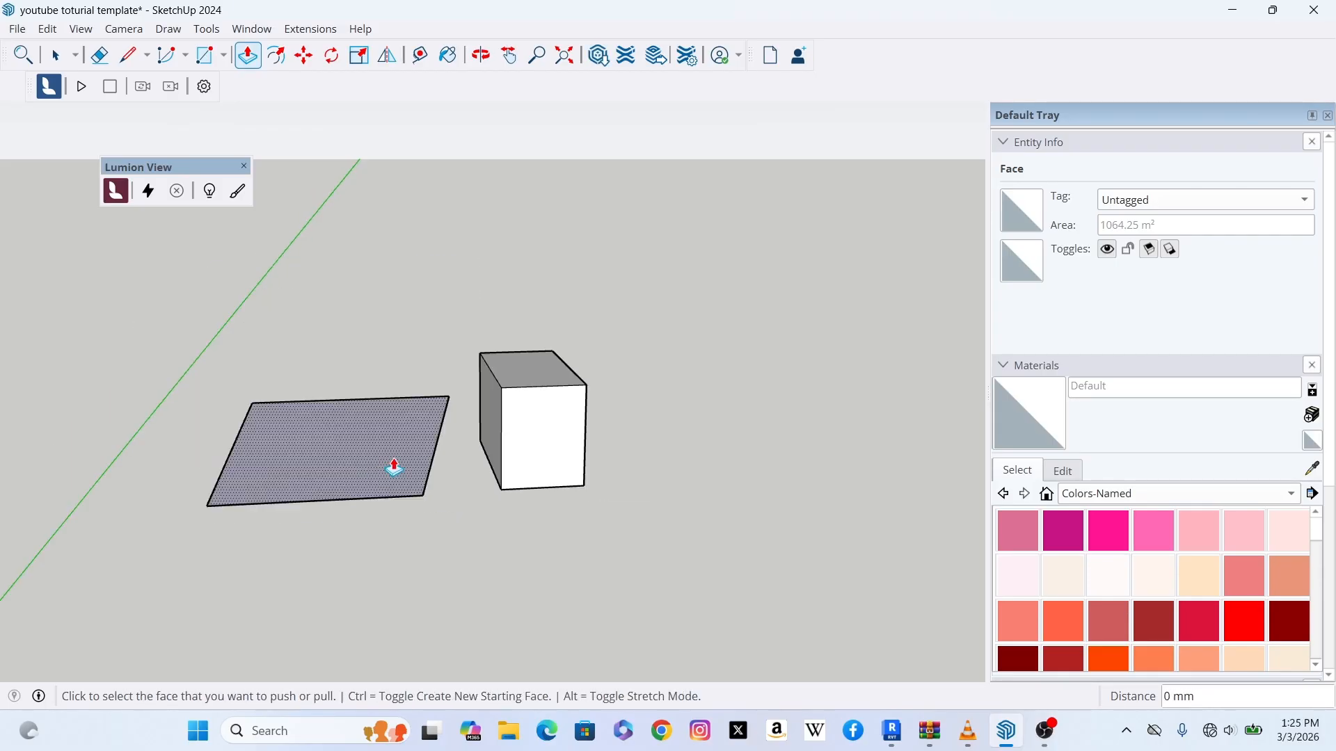
# Step: Push/pull the box's front face outward about 15900 mm
pyautogui.scroll(2, 518, 432)
pyautogui.scroll(2, 517, 431)
pyautogui.scroll(-3, 522, 430)
pyautogui.scroll(3, 549, 426)
pyautogui.scroll(-2, 495, 419)
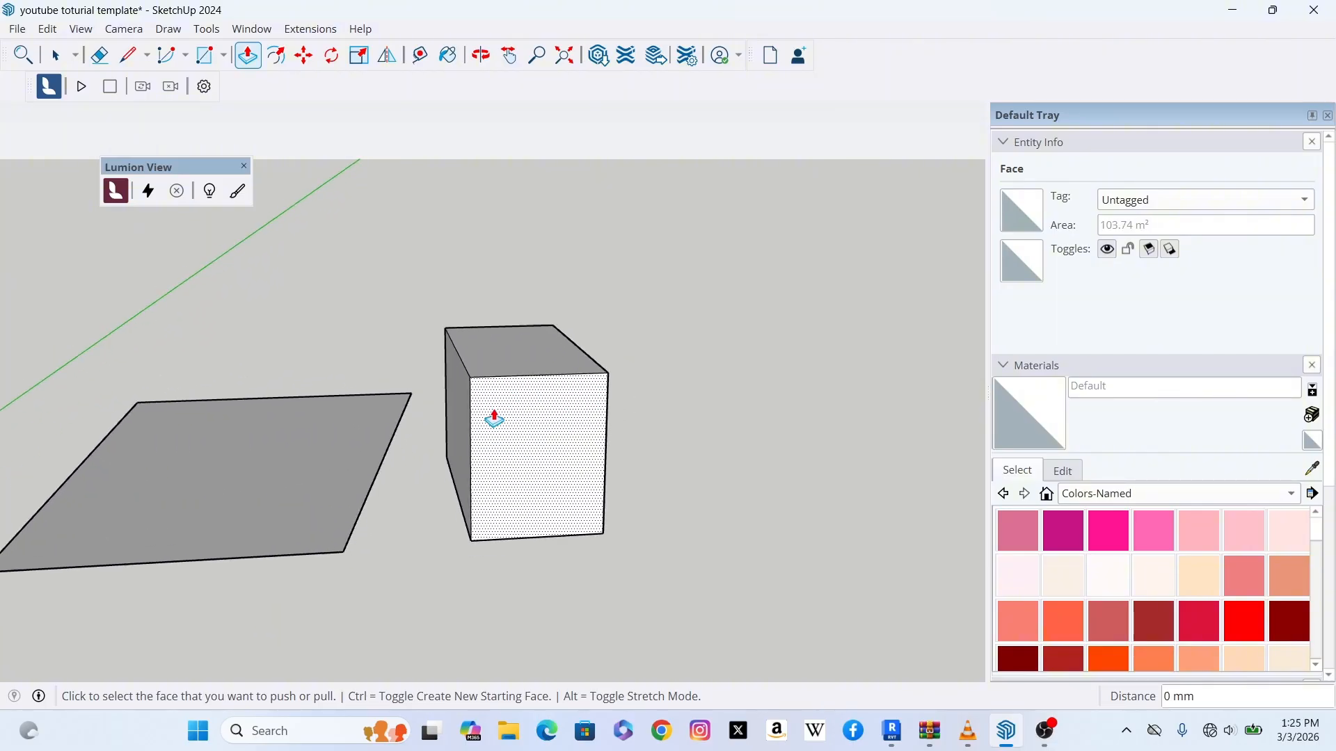
pyautogui.click(531, 428)
pyautogui.click(563, 536)
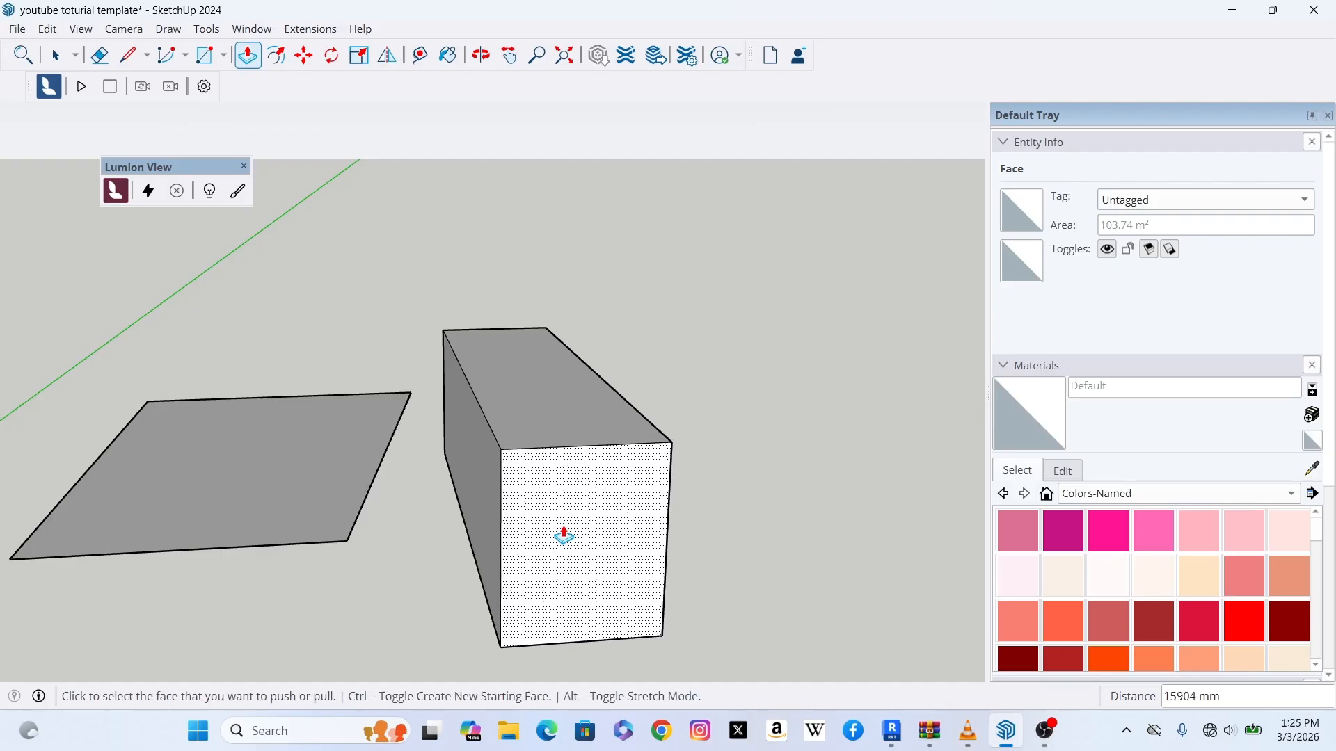
# Step: Push/pull the box's top face upward about 11400 mm to make it a tall block
pyautogui.click(567, 403)
pyautogui.click(557, 218)
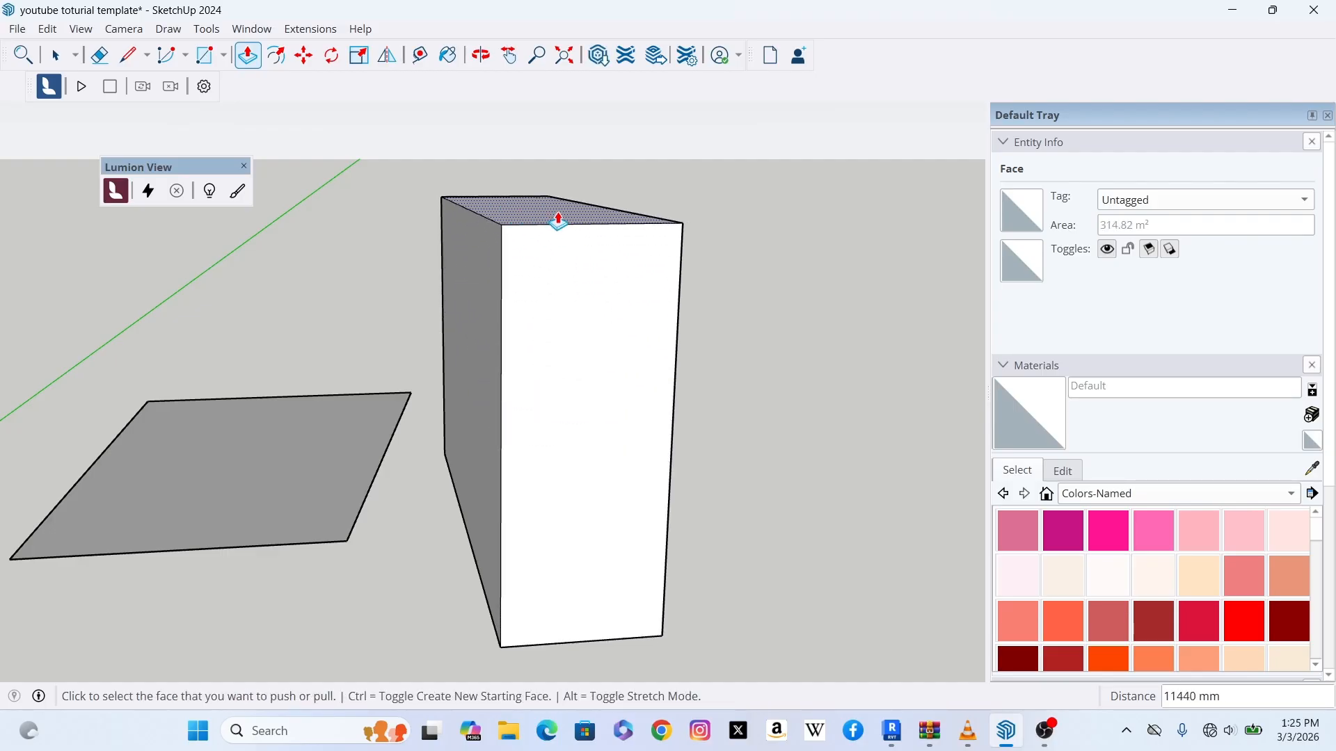
pyautogui.scroll(-1, 430, 366)
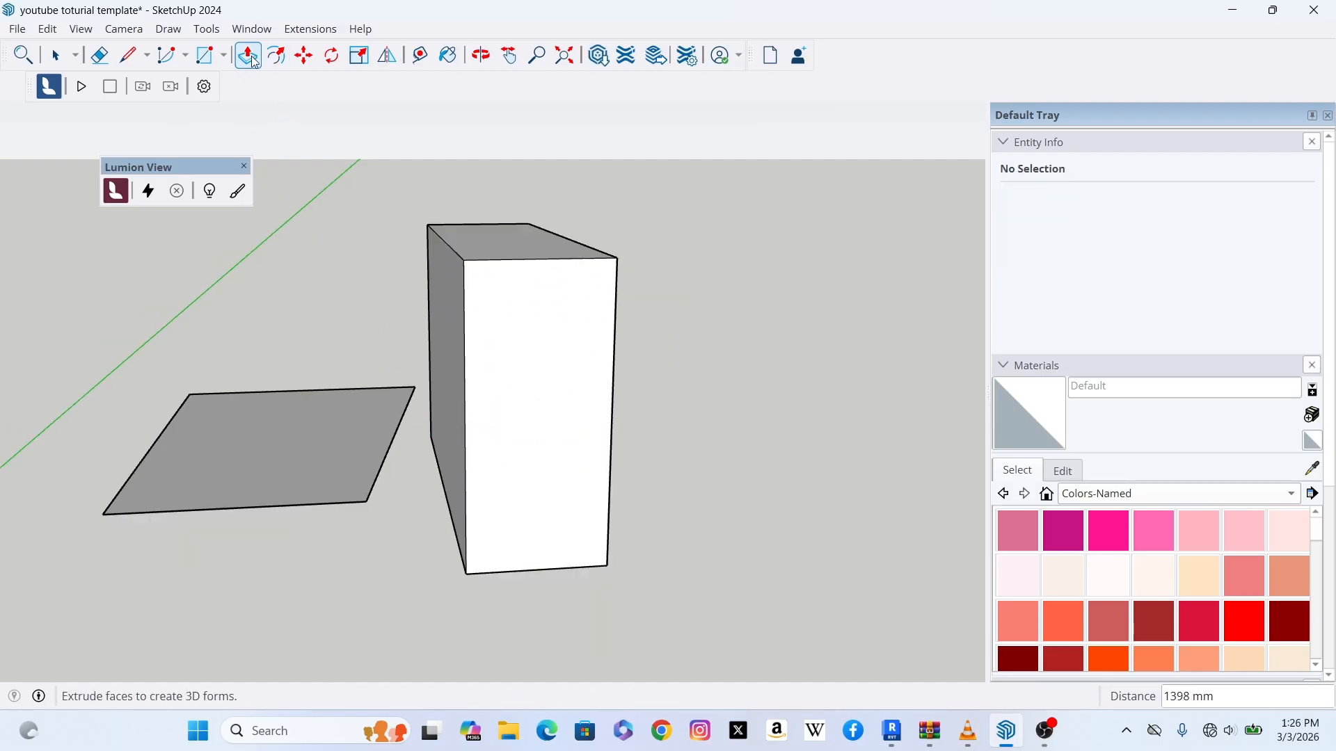
# Step: Offset the block's front face inward by 300 mm with the Offset tool
pyautogui.click(58, 56)
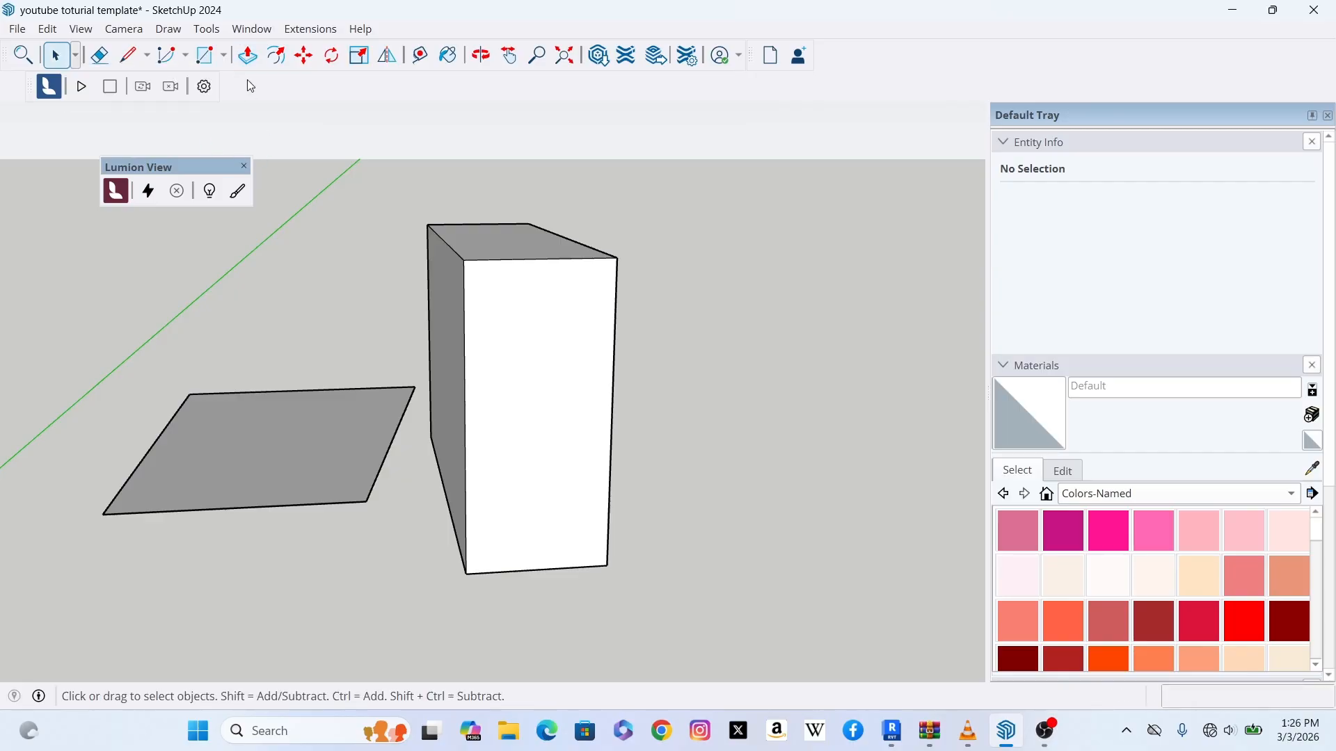
pyautogui.click(275, 58)
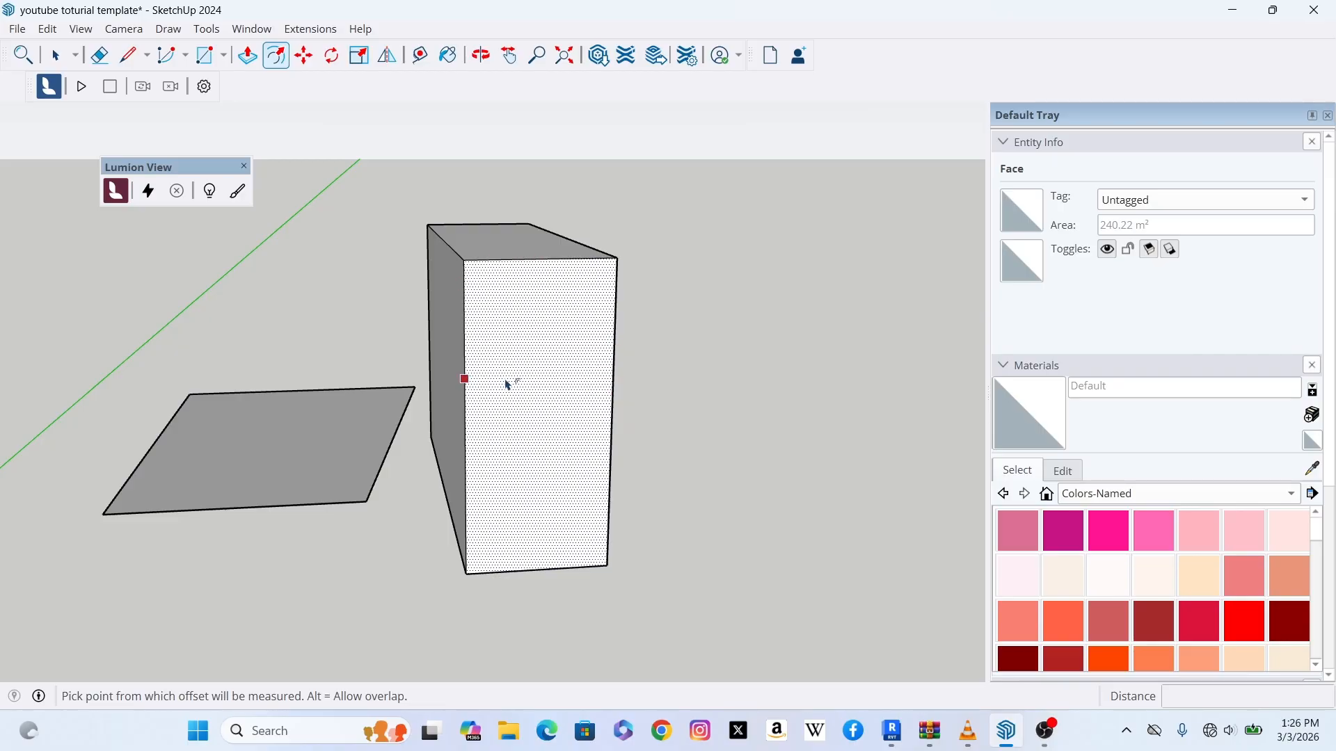
pyautogui.scroll(1, 469, 387)
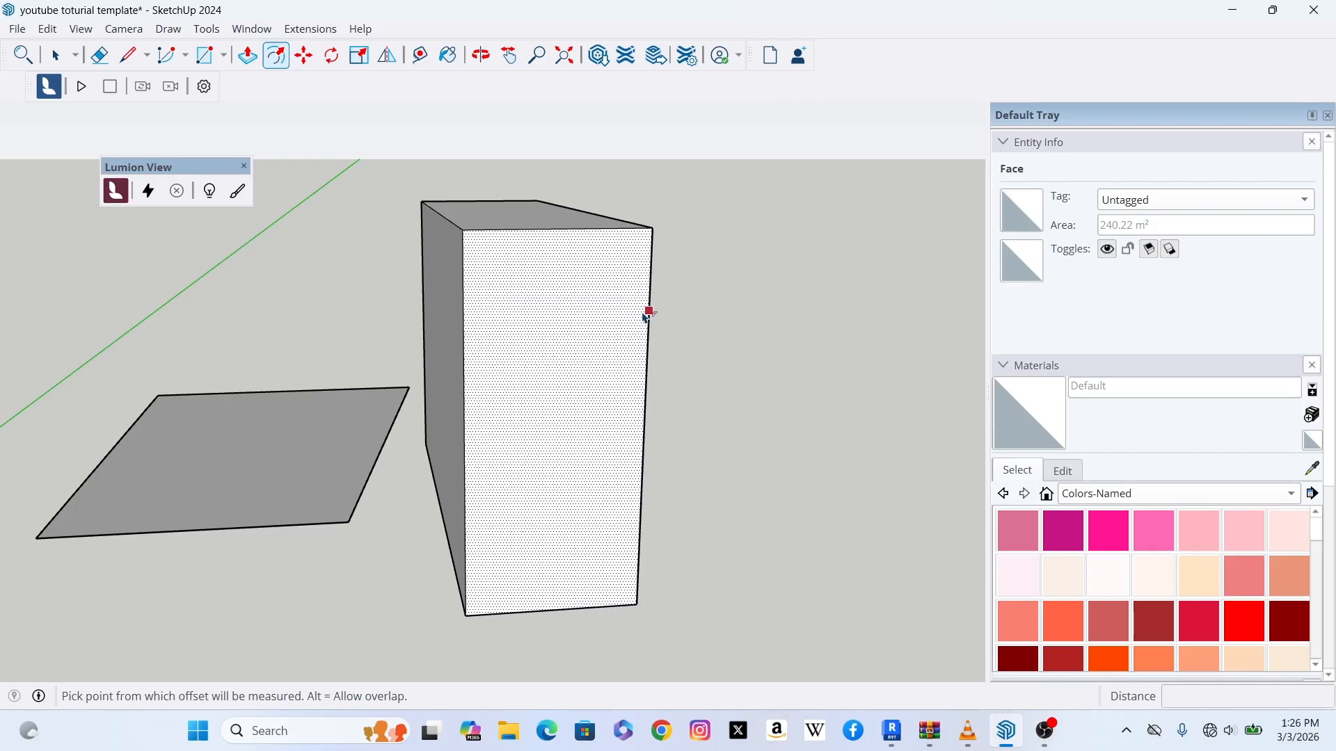
pyautogui.click(615, 290)
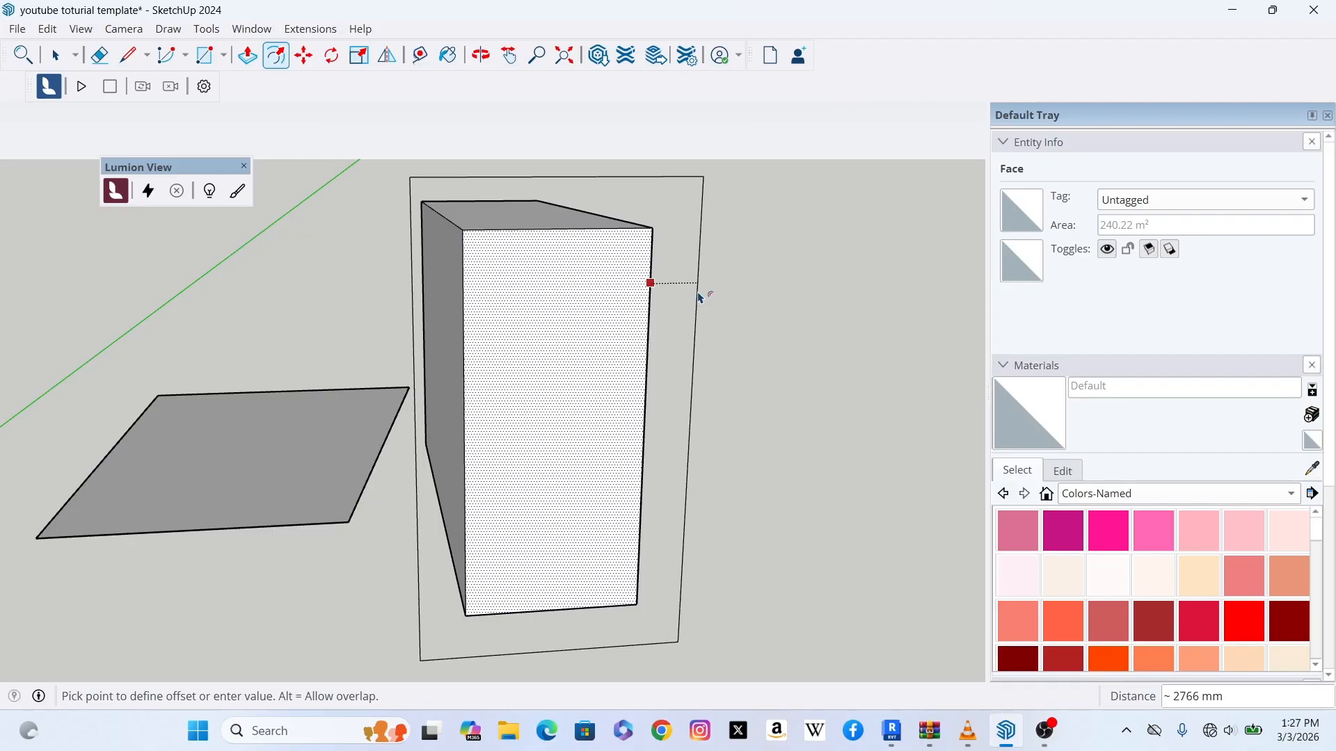
pyautogui.write('300')
pyautogui.press('Return')
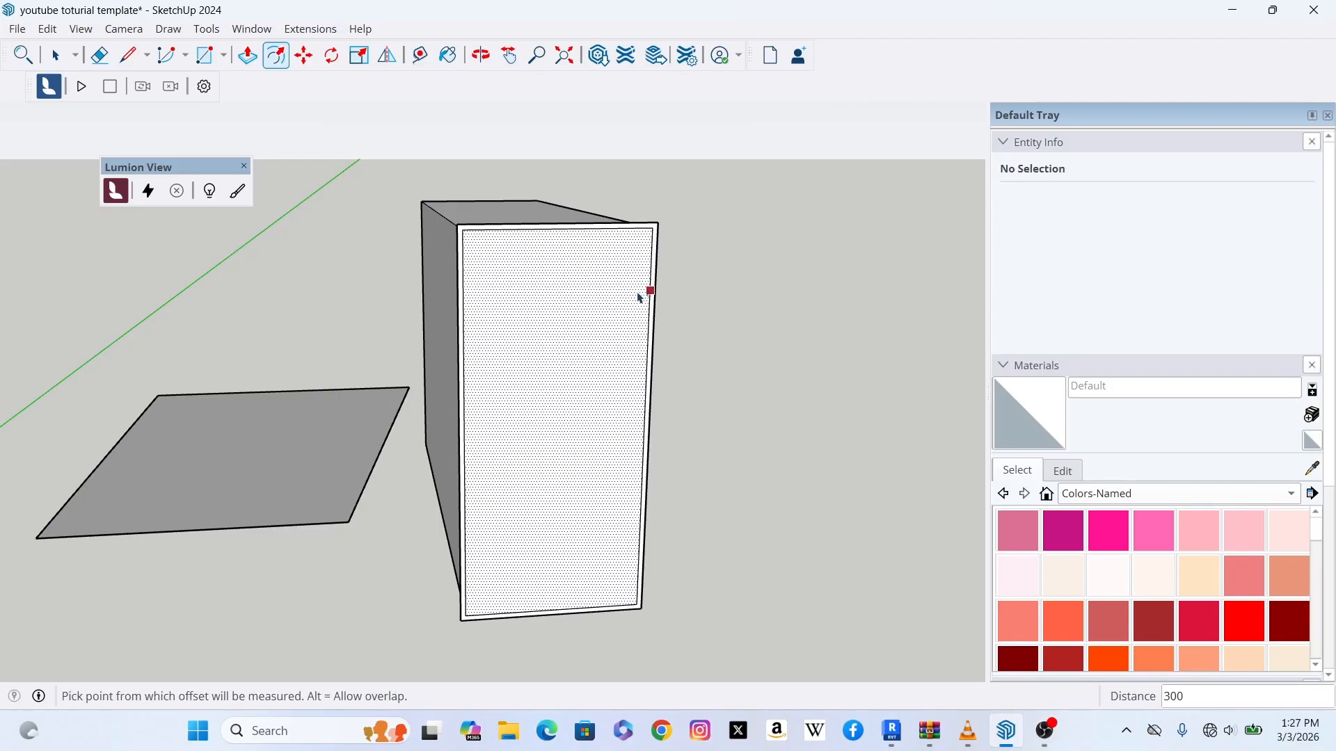
# Step: Offset the inner front face inward again by 400 mm
pyautogui.scroll(5, 653, 237)
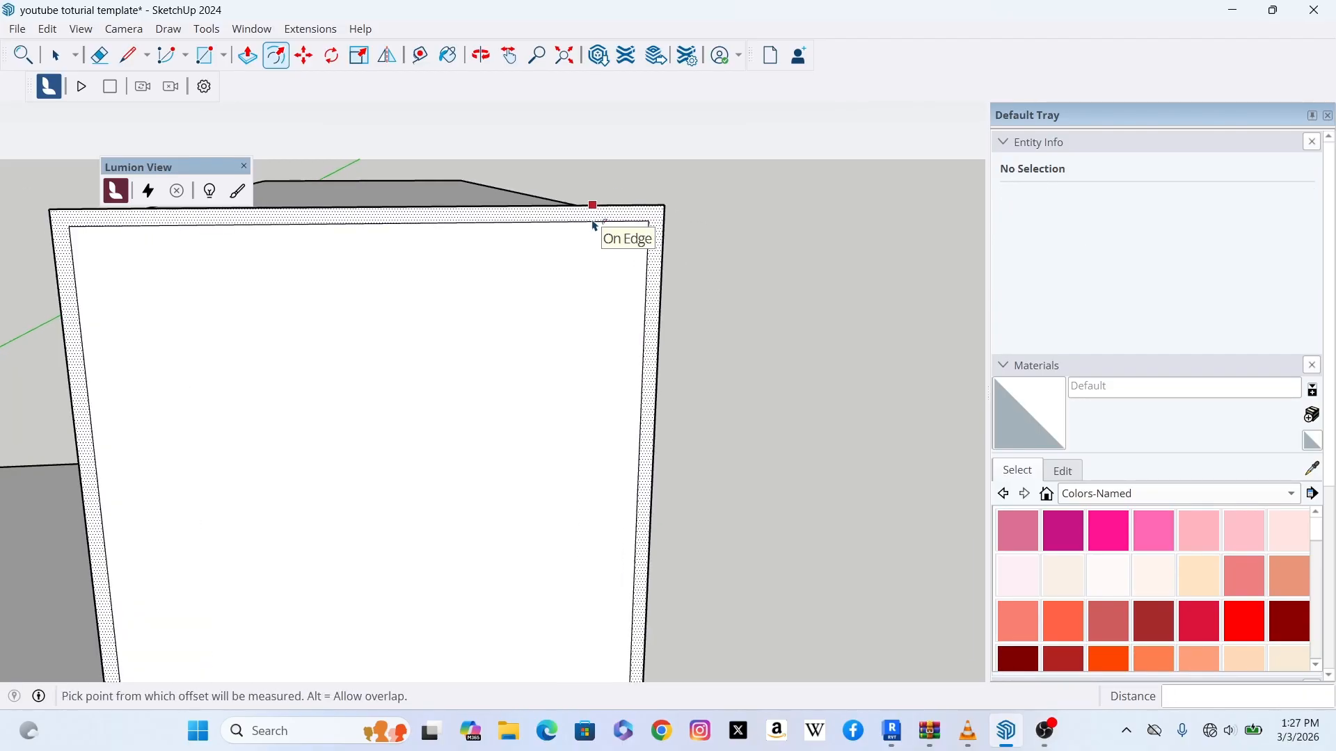
pyautogui.scroll(3, 593, 223)
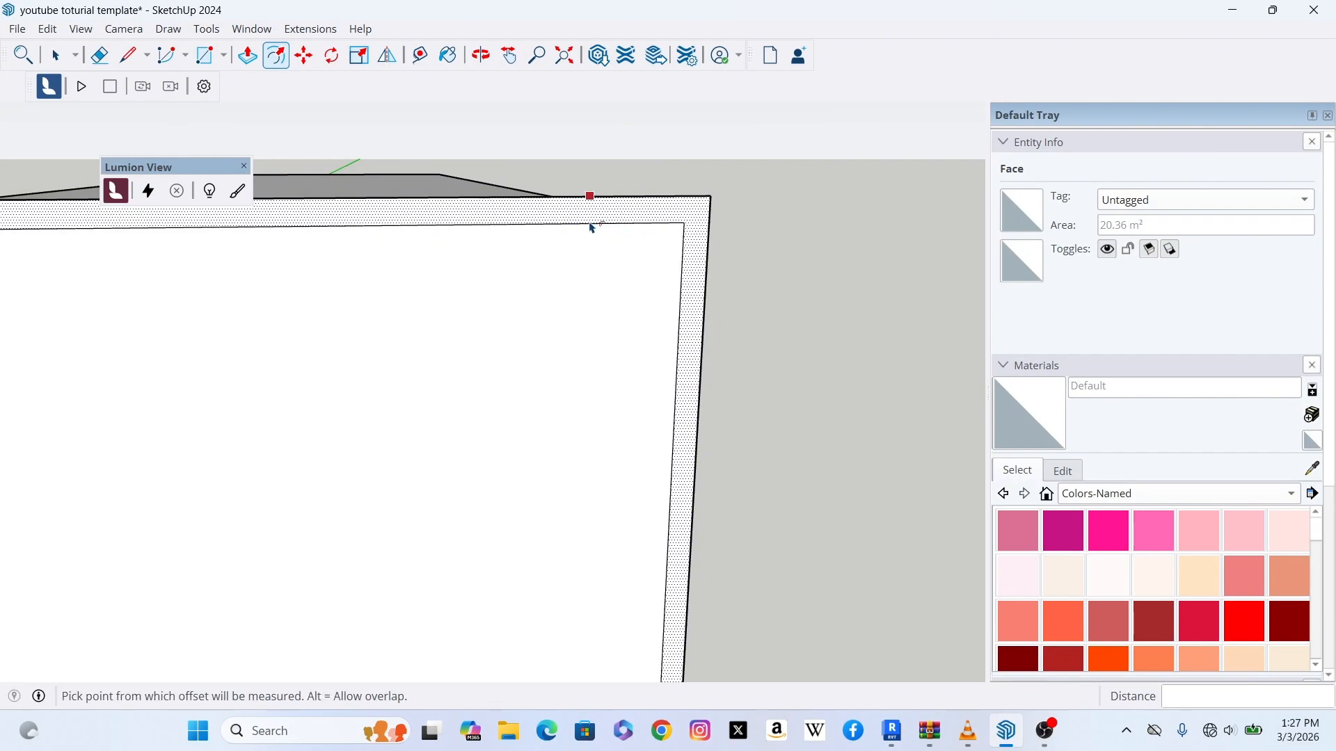
pyautogui.click(608, 202)
pyautogui.scroll(-4, 610, 202)
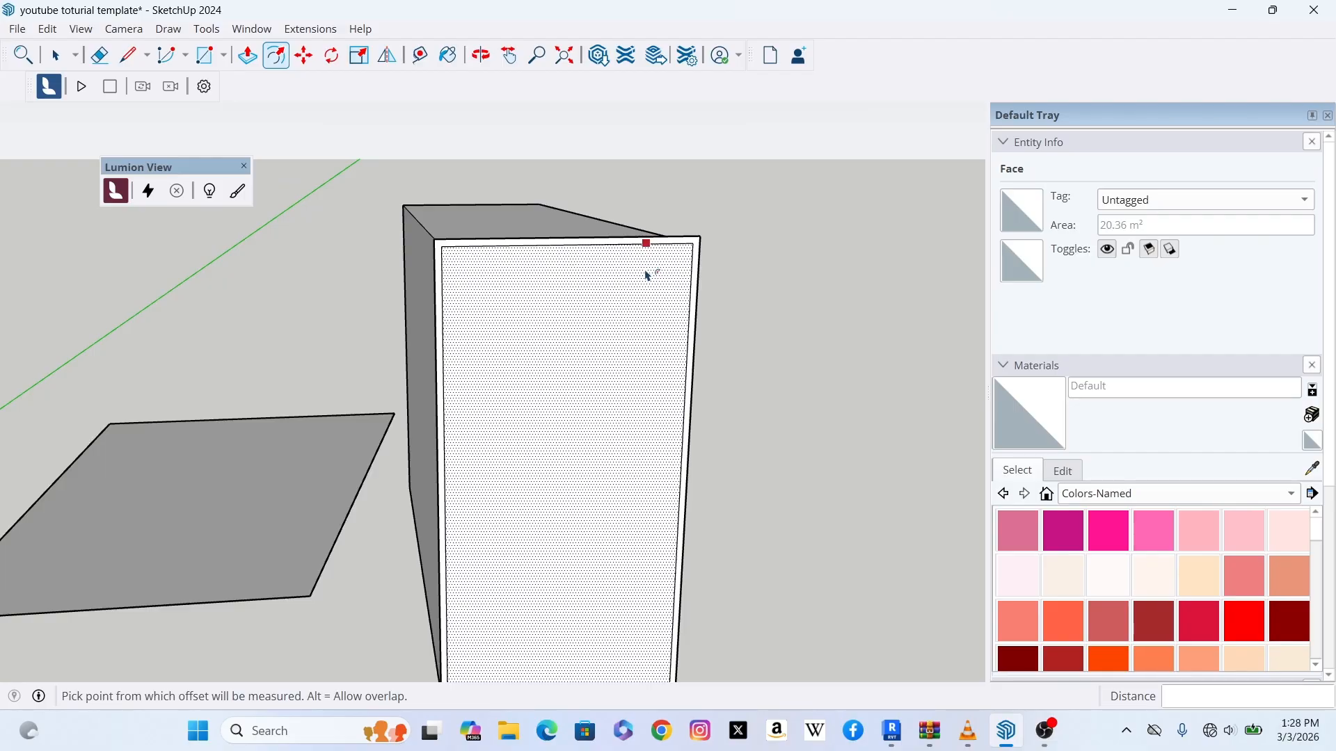
pyautogui.scroll(3, 647, 276)
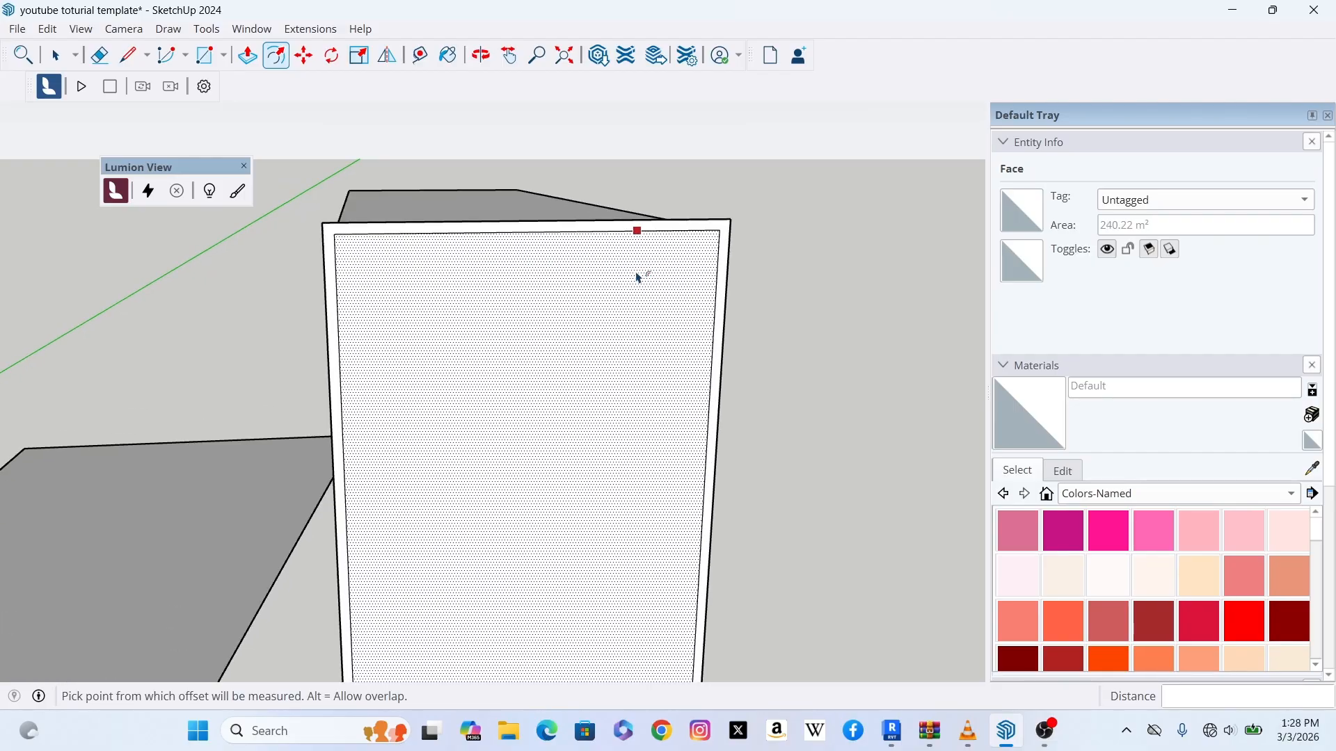
pyautogui.click(639, 276)
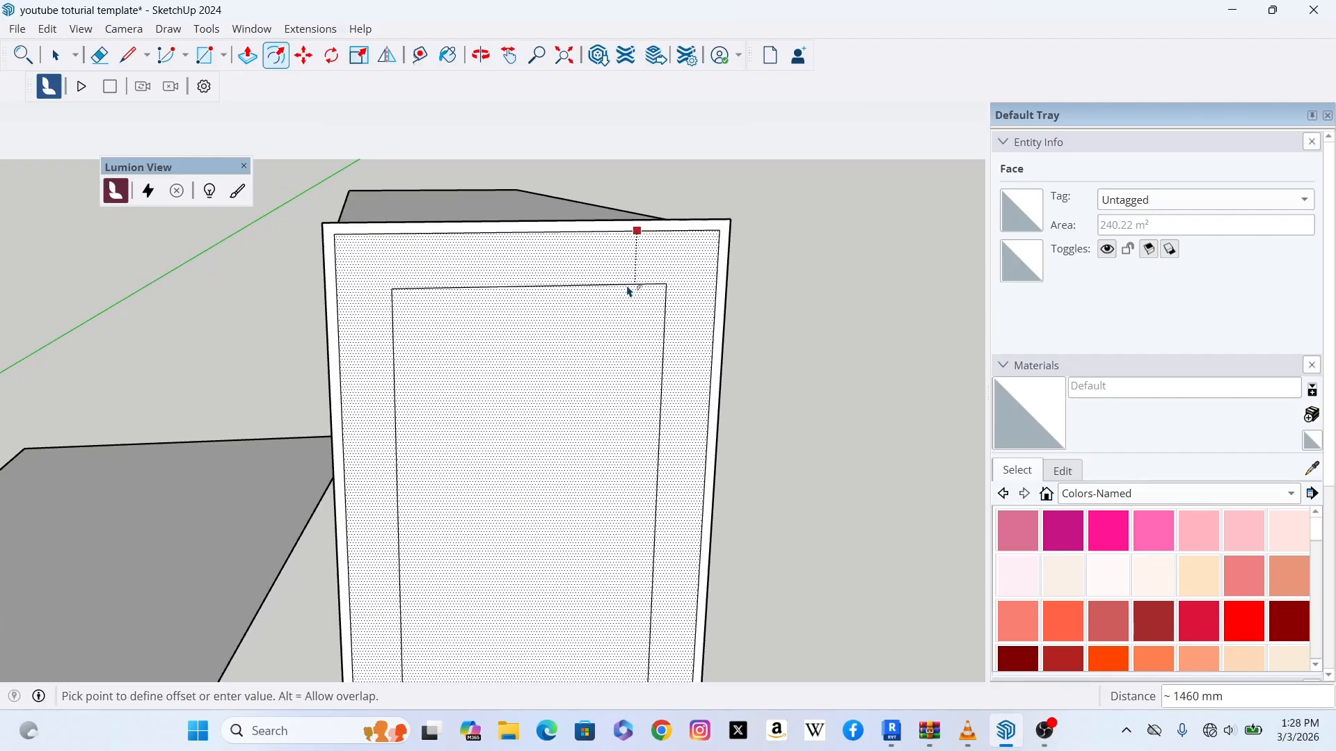
pyautogui.write('400')
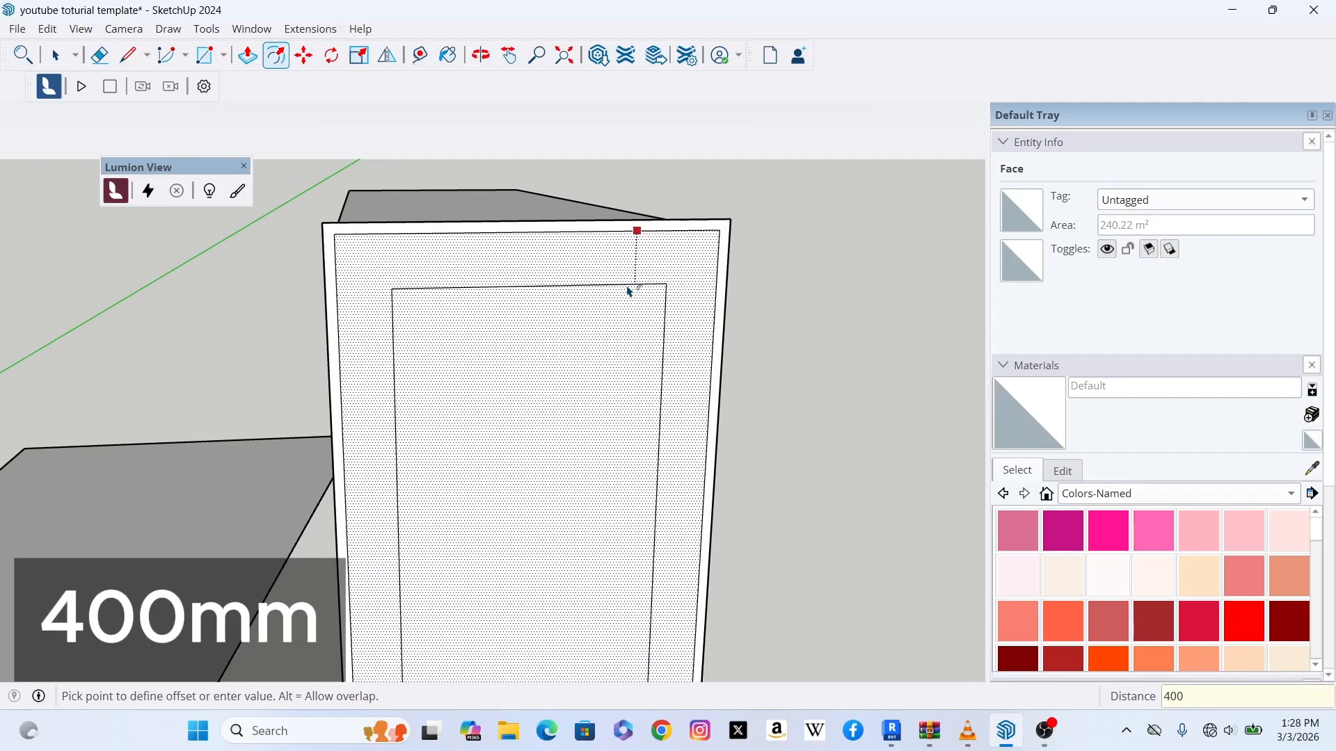
pyautogui.press('Return')
pyautogui.scroll(-2, 593, 274)
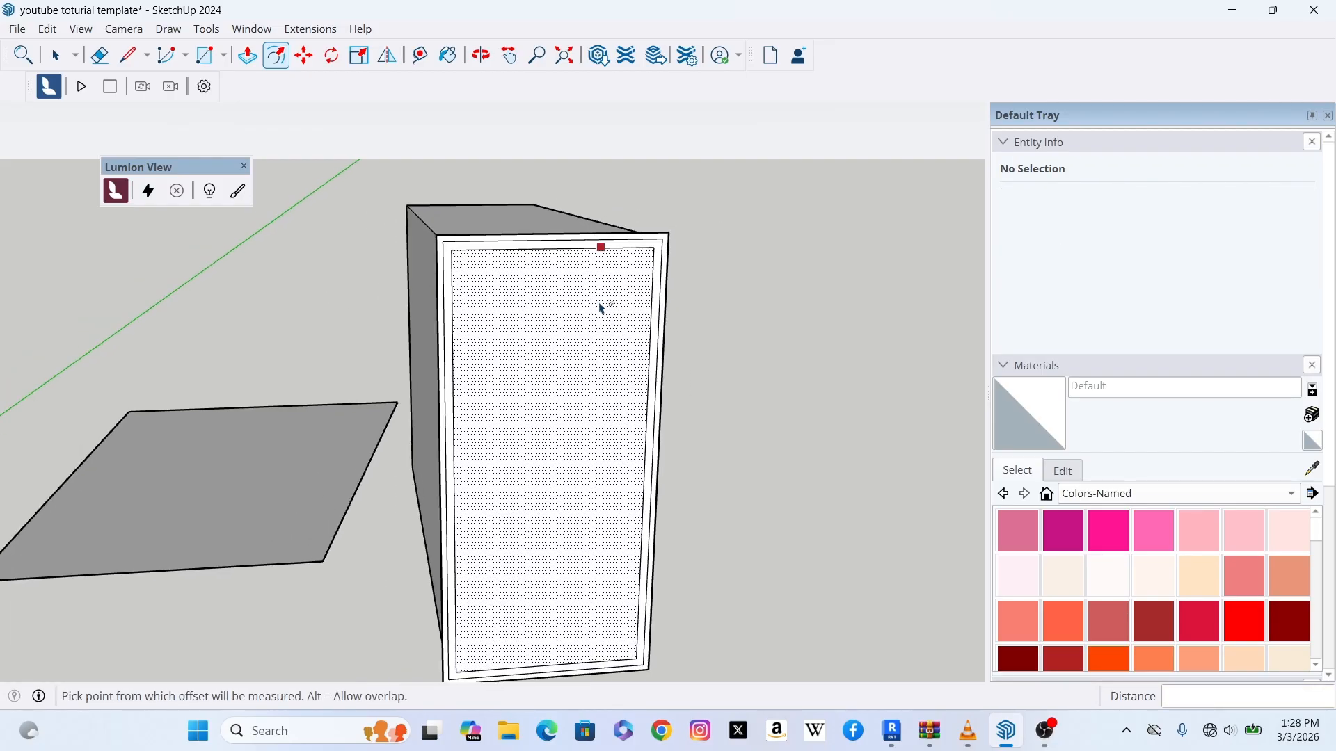
pyautogui.scroll(1, 602, 304)
pyautogui.scroll(1, 564, 261)
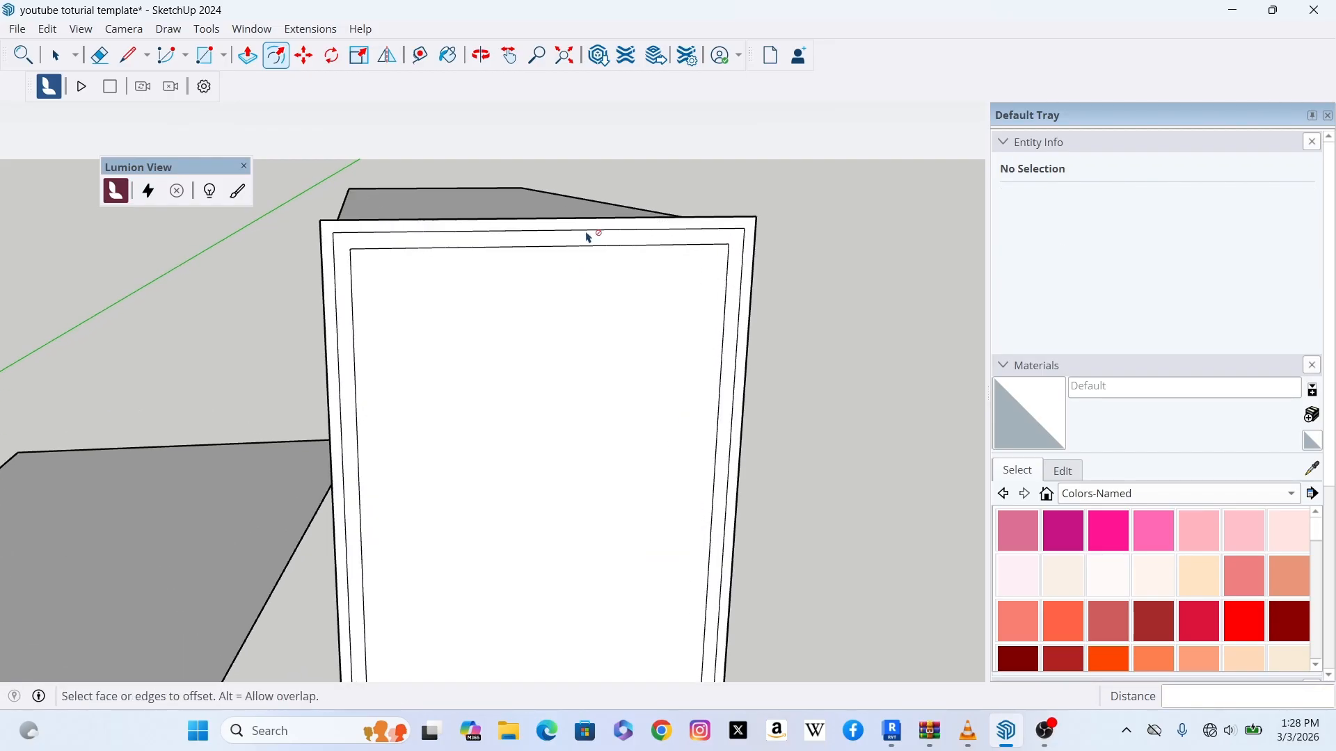
pyautogui.click(603, 238)
pyautogui.scroll(-3, 598, 254)
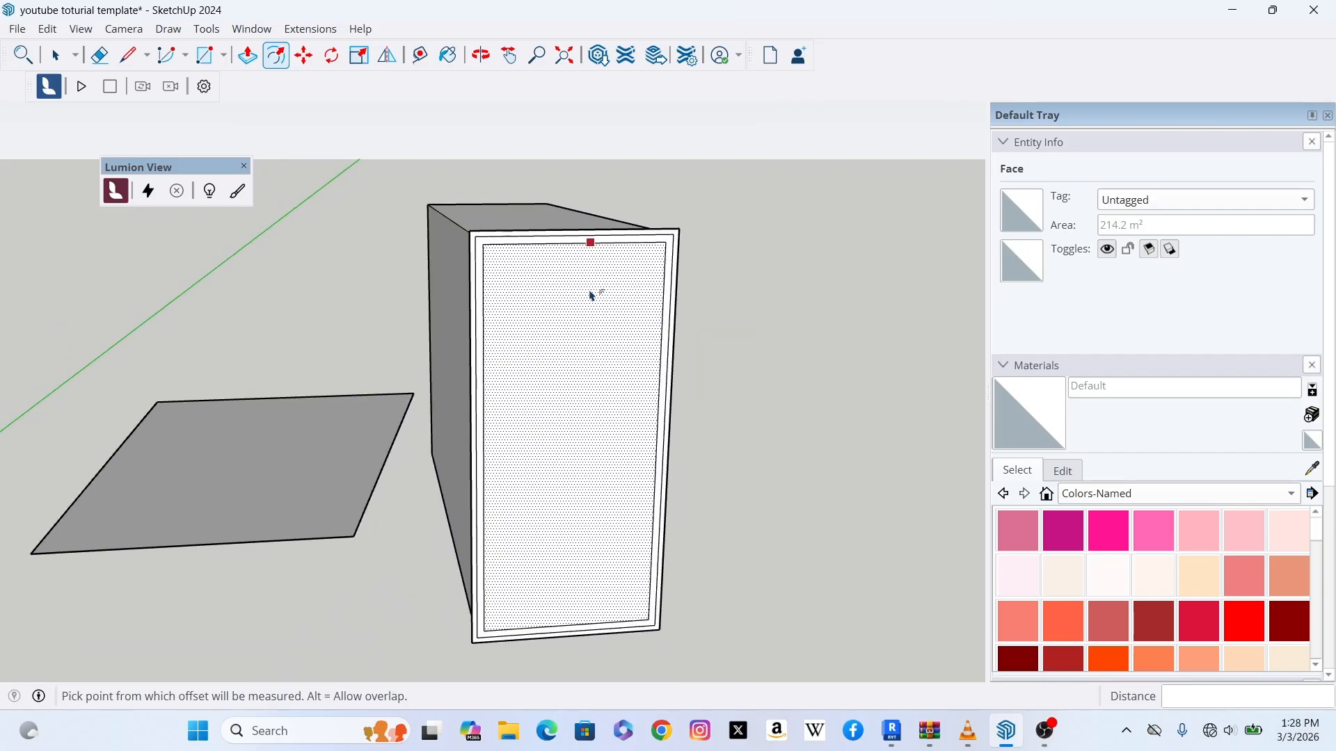
pyautogui.scroll(2, 592, 296)
pyautogui.scroll(-2, 595, 285)
pyautogui.click(602, 325)
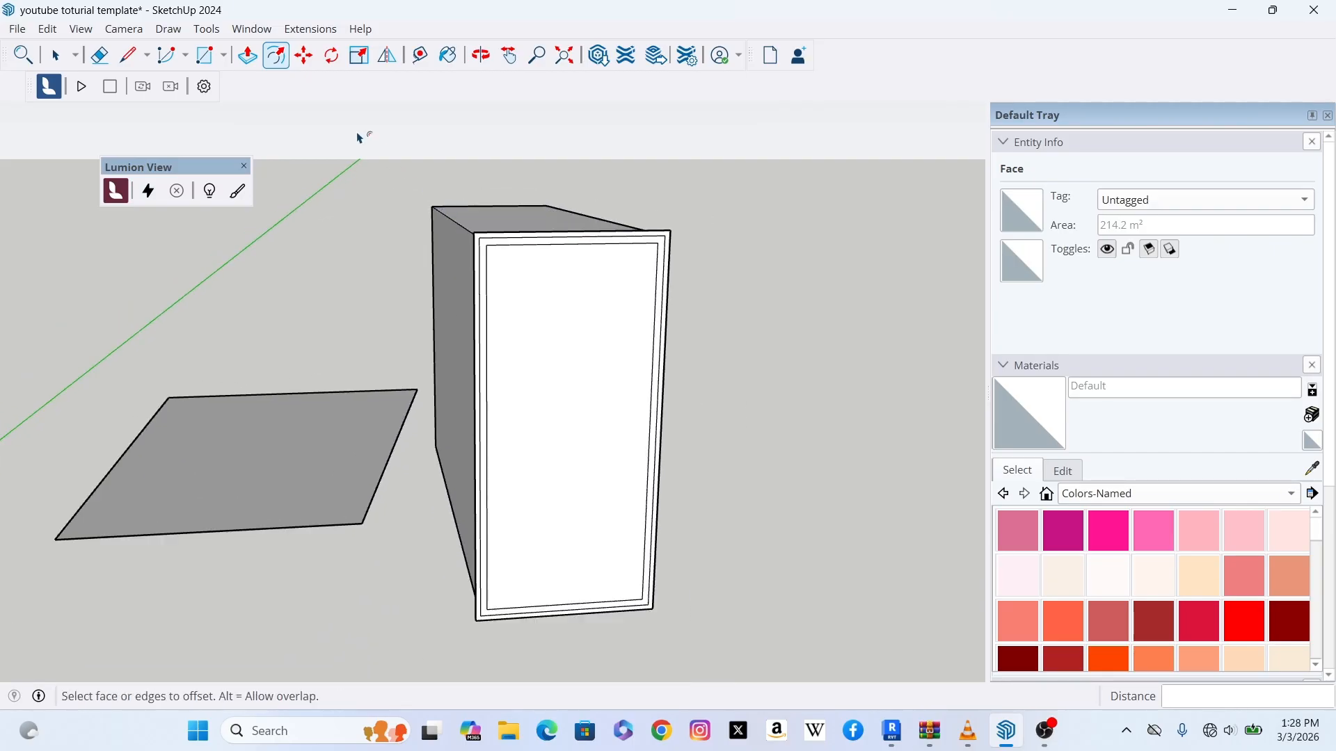
# Step: Push/pull the innermost front panel outward about 24000 mm
pyautogui.click(247, 63)
pyautogui.click(554, 349)
pyautogui.scroll(3, 588, 319)
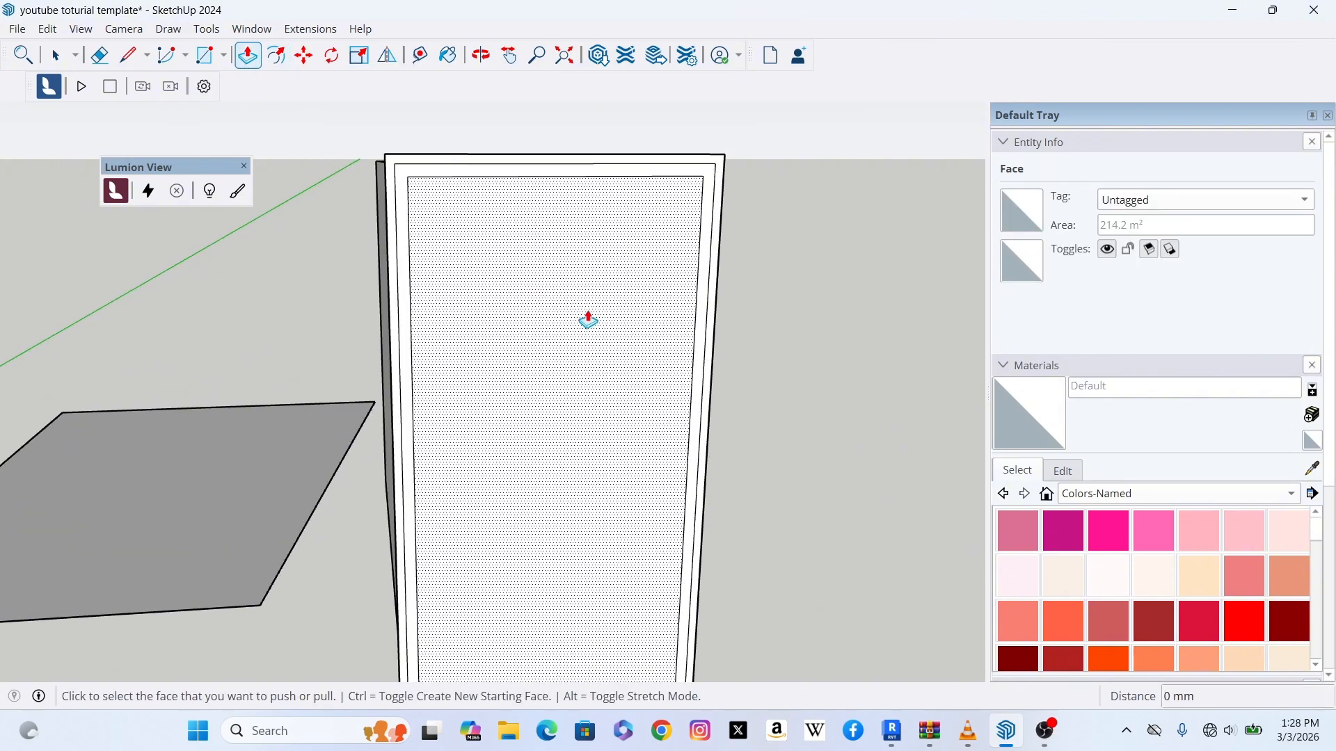
pyautogui.scroll(-2, 563, 289)
pyautogui.scroll(2, 564, 291)
pyautogui.click(561, 301)
pyautogui.scroll(-1, 571, 325)
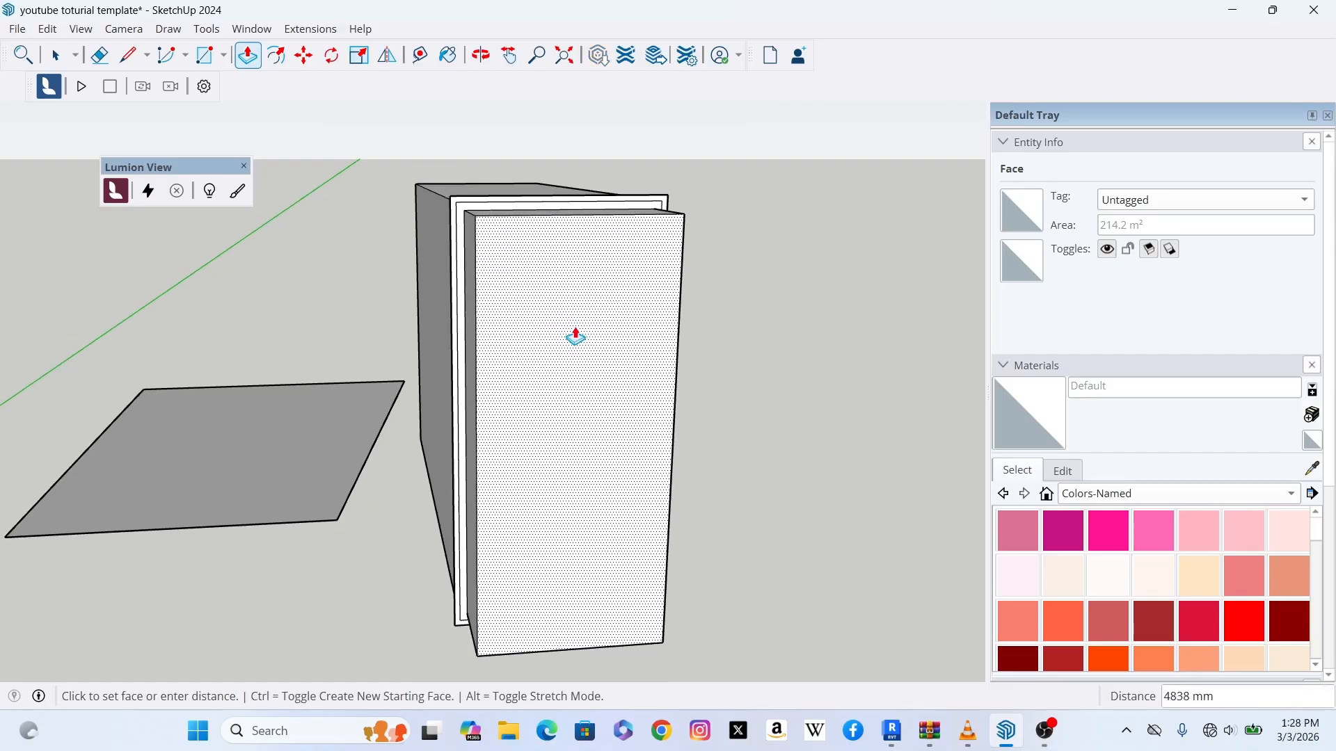
pyautogui.scroll(-2, 591, 358)
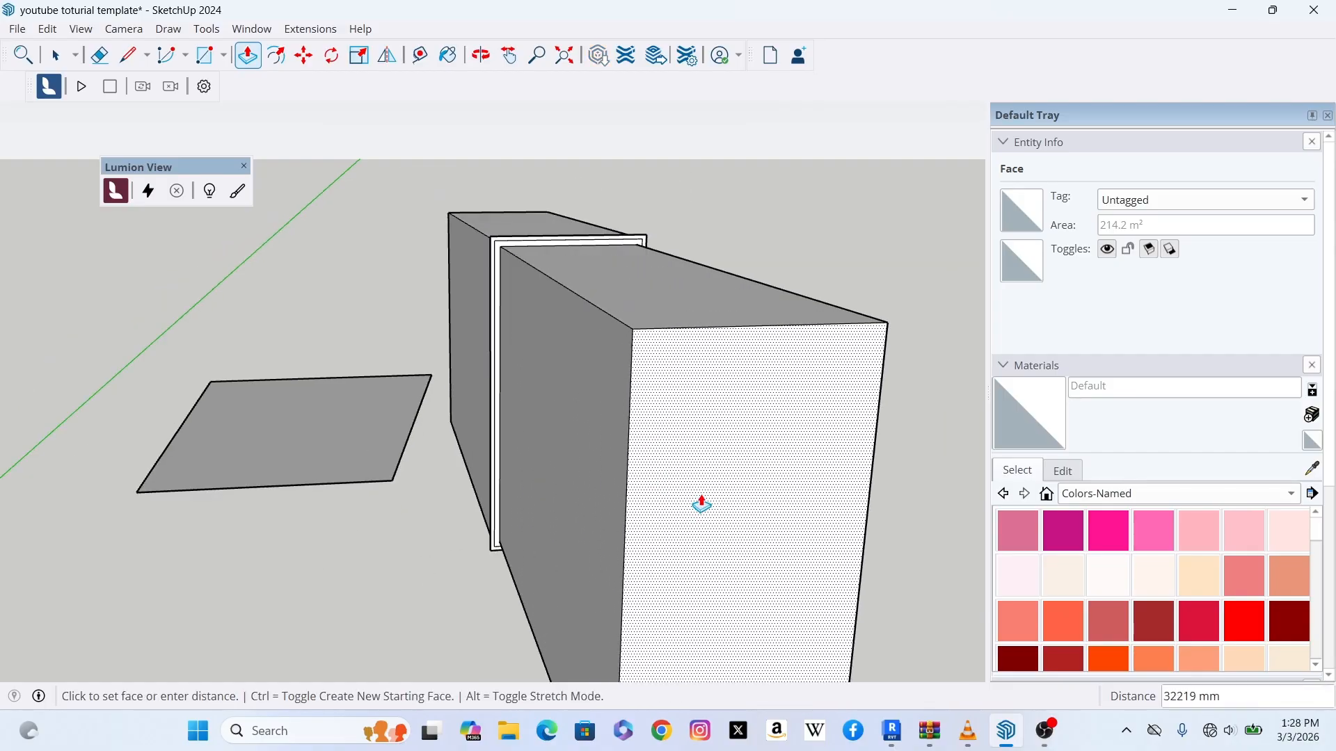
pyautogui.click(707, 514)
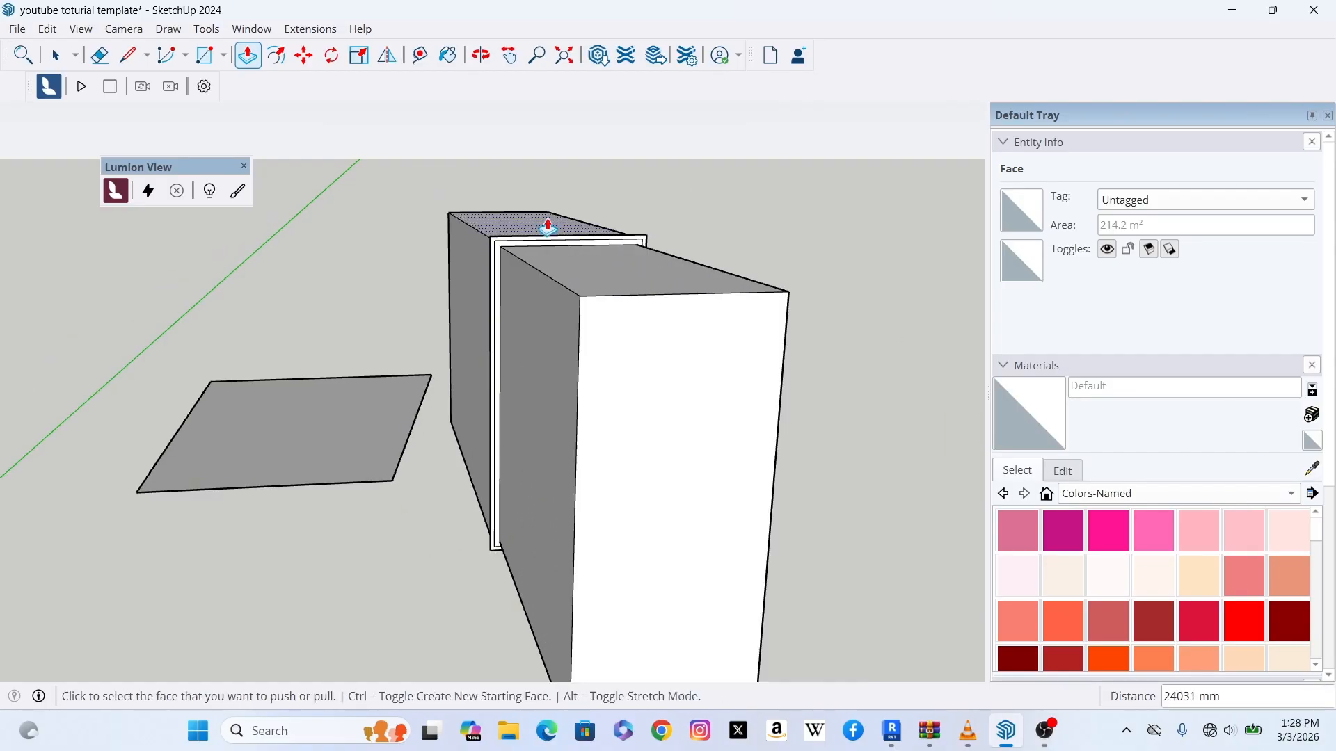
# Step: Push/pull the outer 300 mm border ring of the front face outward about 20400 mm
pyautogui.scroll(3, 536, 215)
pyautogui.scroll(1, 438, 292)
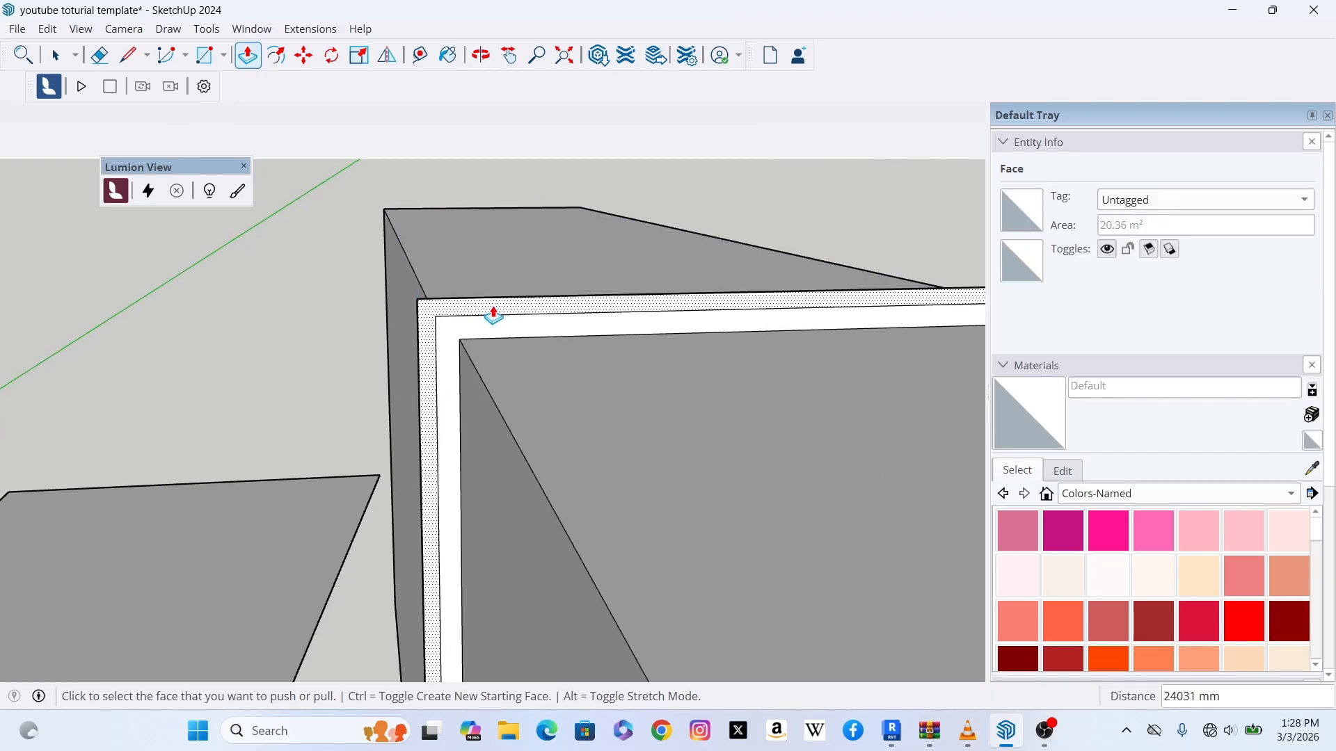
pyautogui.click(493, 315)
pyautogui.scroll(-2, 508, 278)
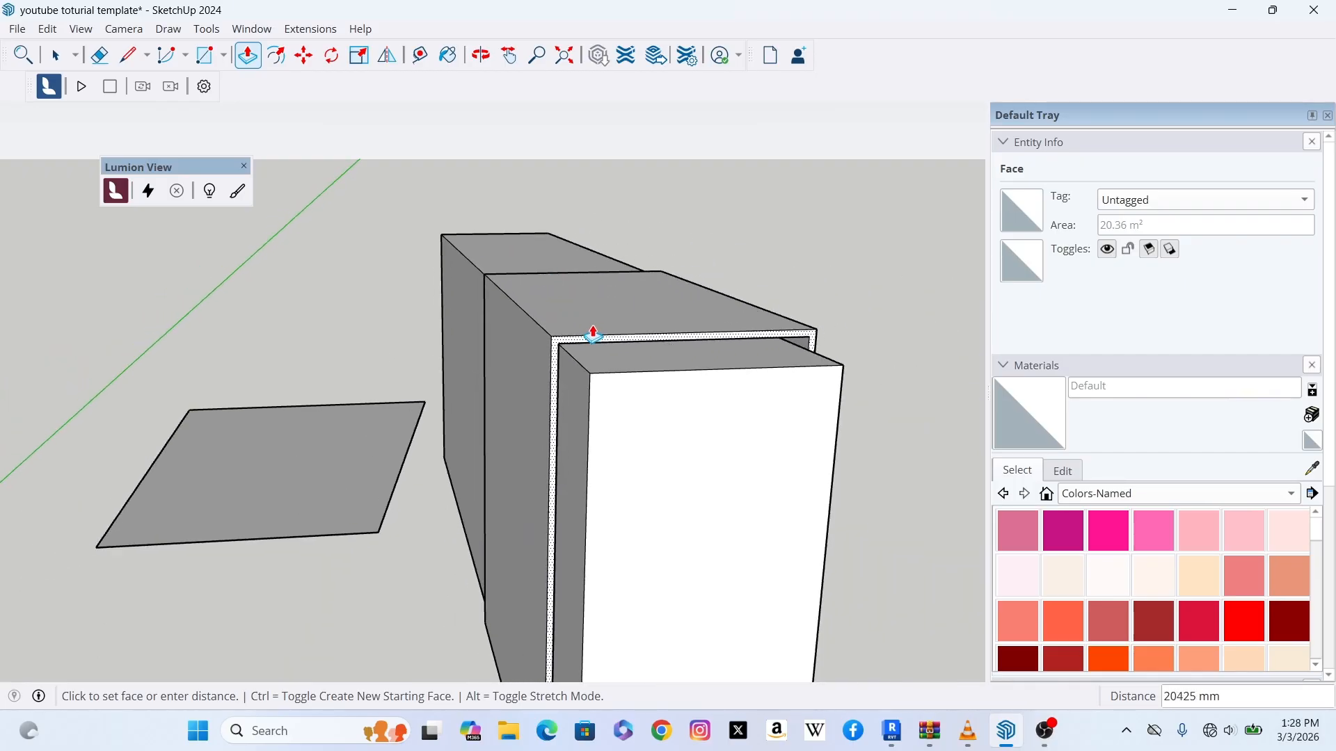
pyautogui.click(567, 329)
pyautogui.scroll(3, 567, 329)
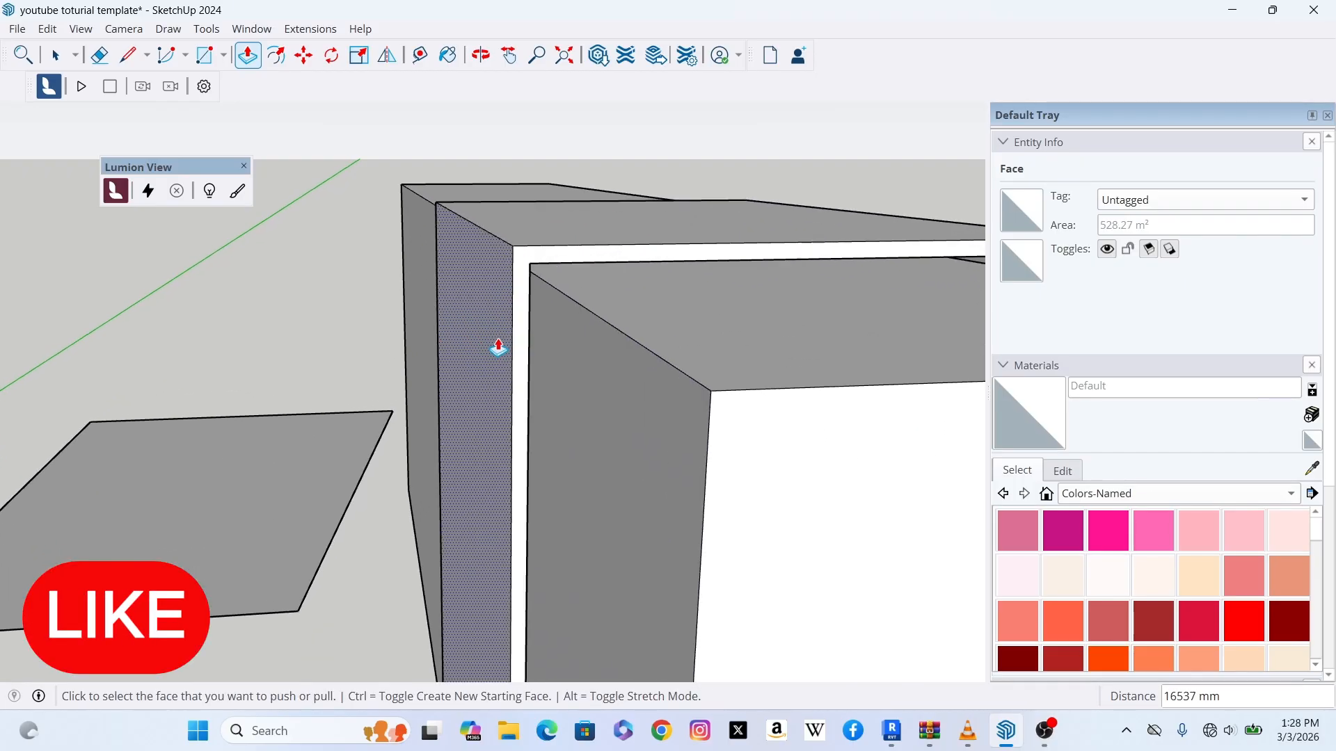
pyautogui.scroll(-4, 498, 346)
pyautogui.scroll(1, 496, 327)
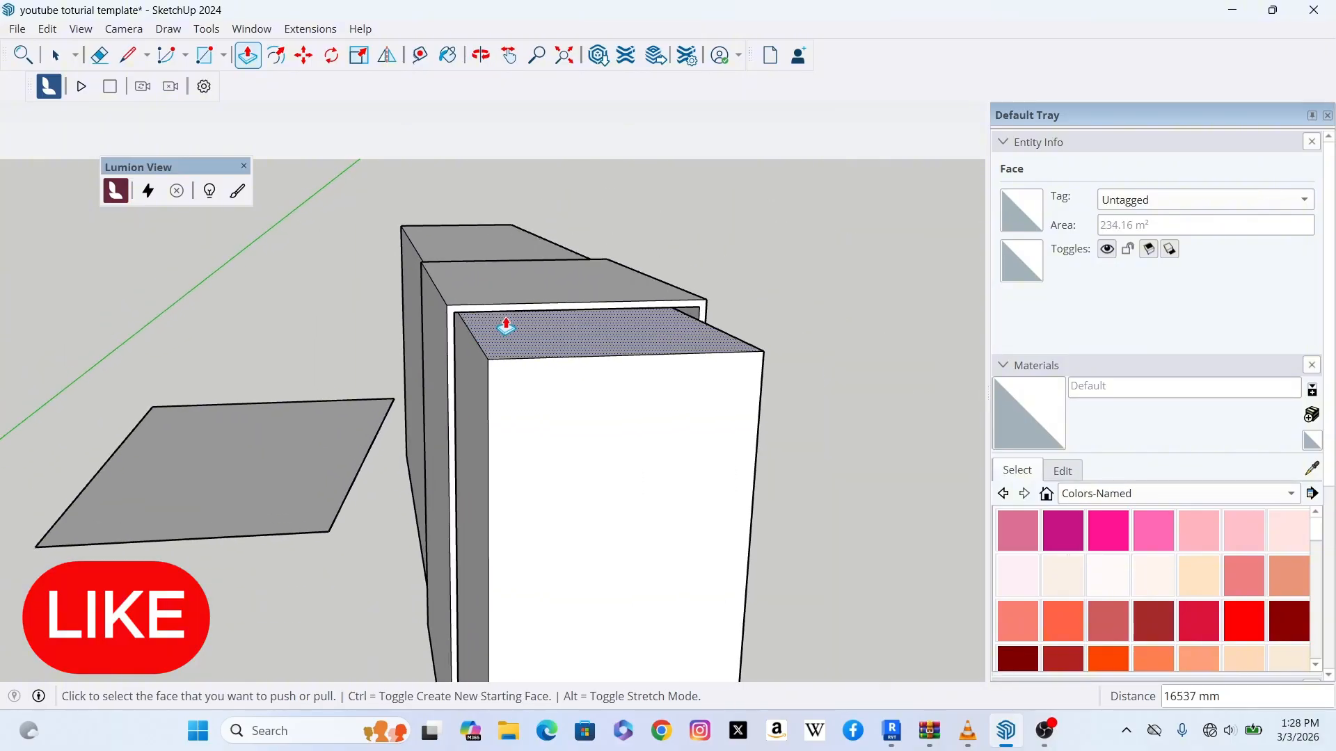
pyautogui.scroll(4, 480, 313)
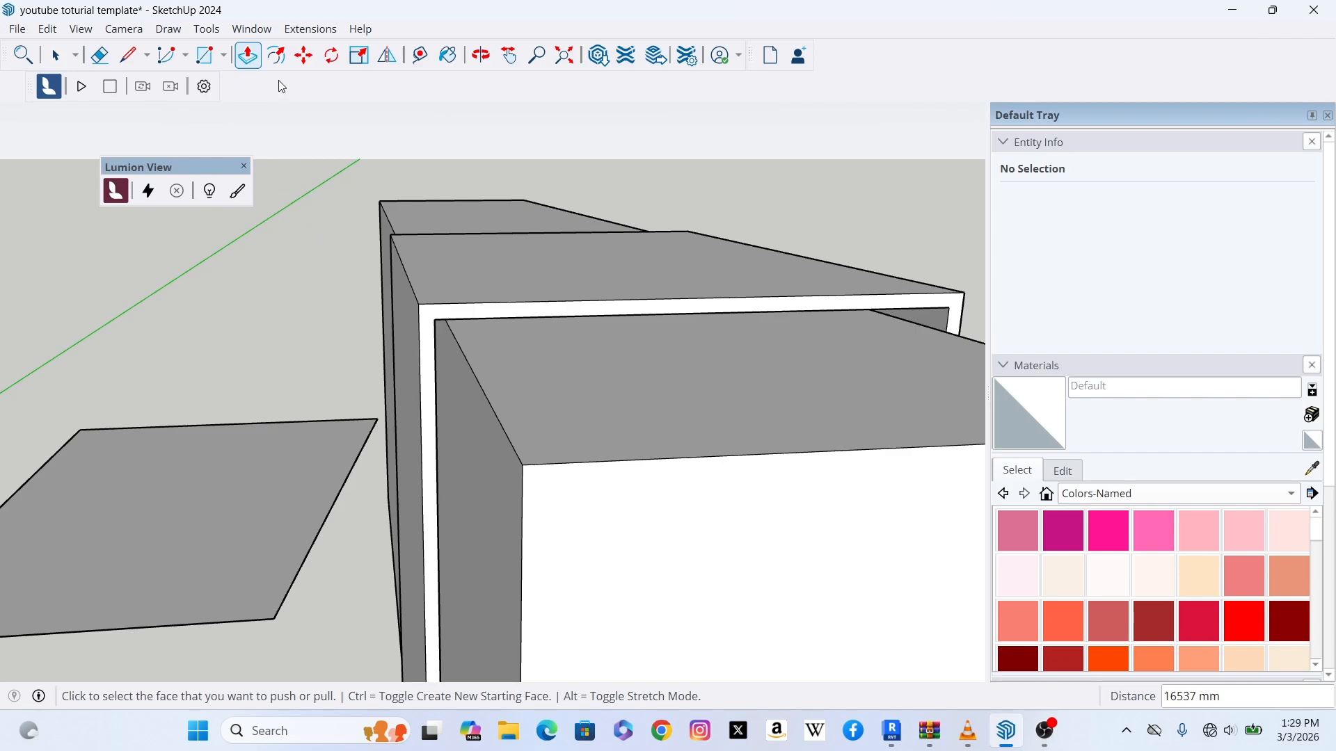
pyautogui.click(56, 55)
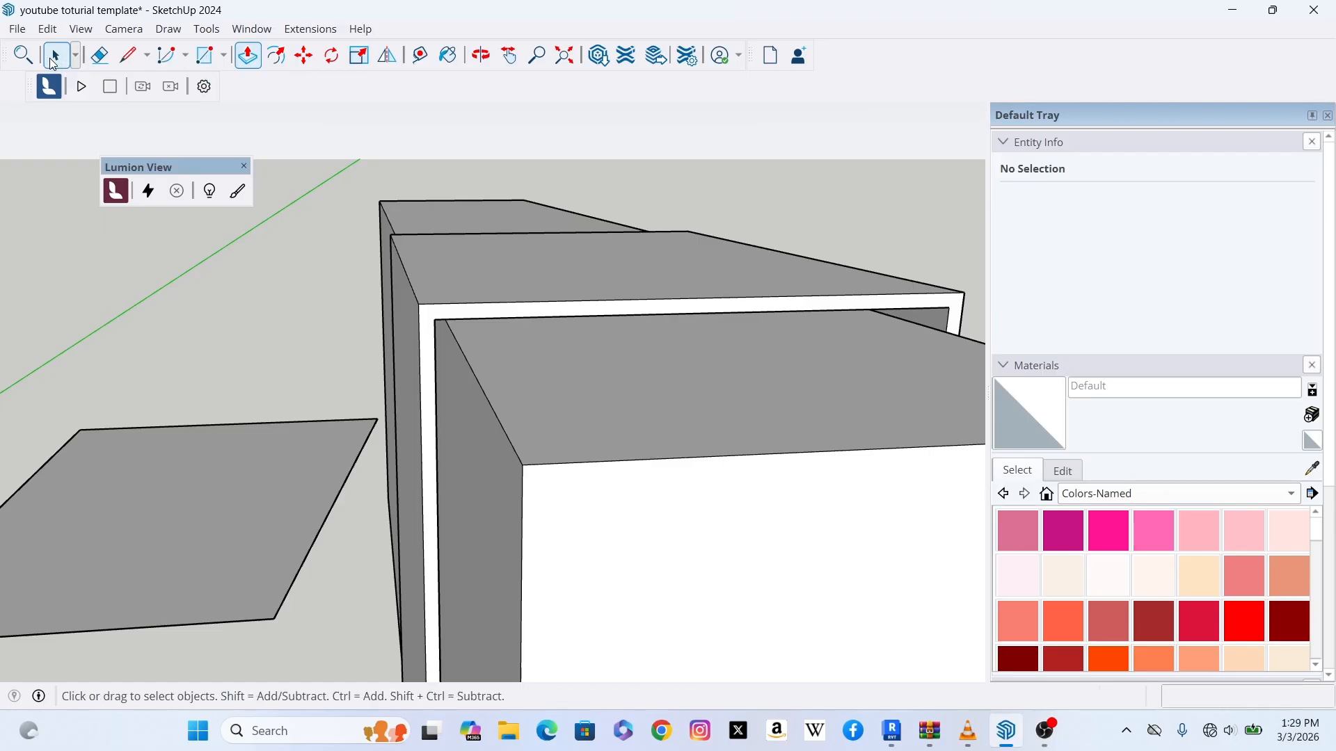
# Step: Draw a small rectangle on the ground to the right of the tall block
pyautogui.scroll(-3, 292, 152)
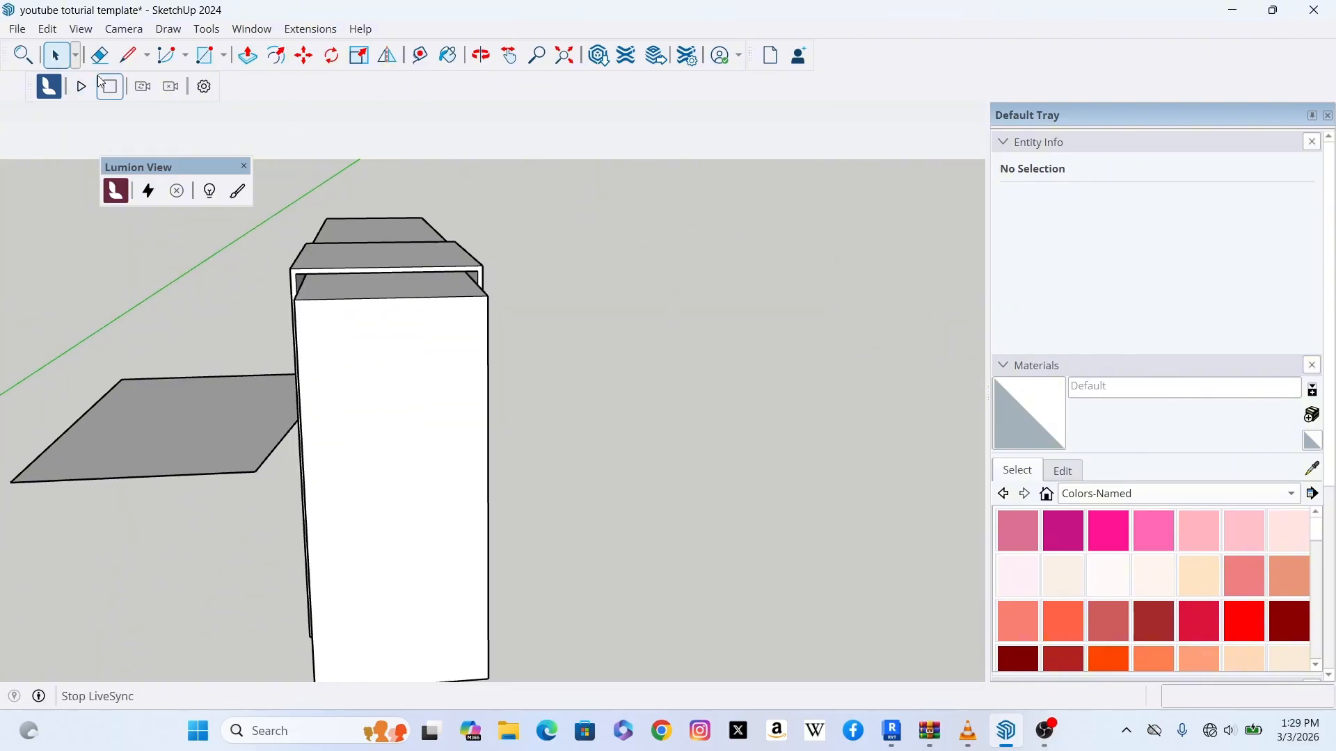
pyautogui.click(225, 60)
pyautogui.click(259, 75)
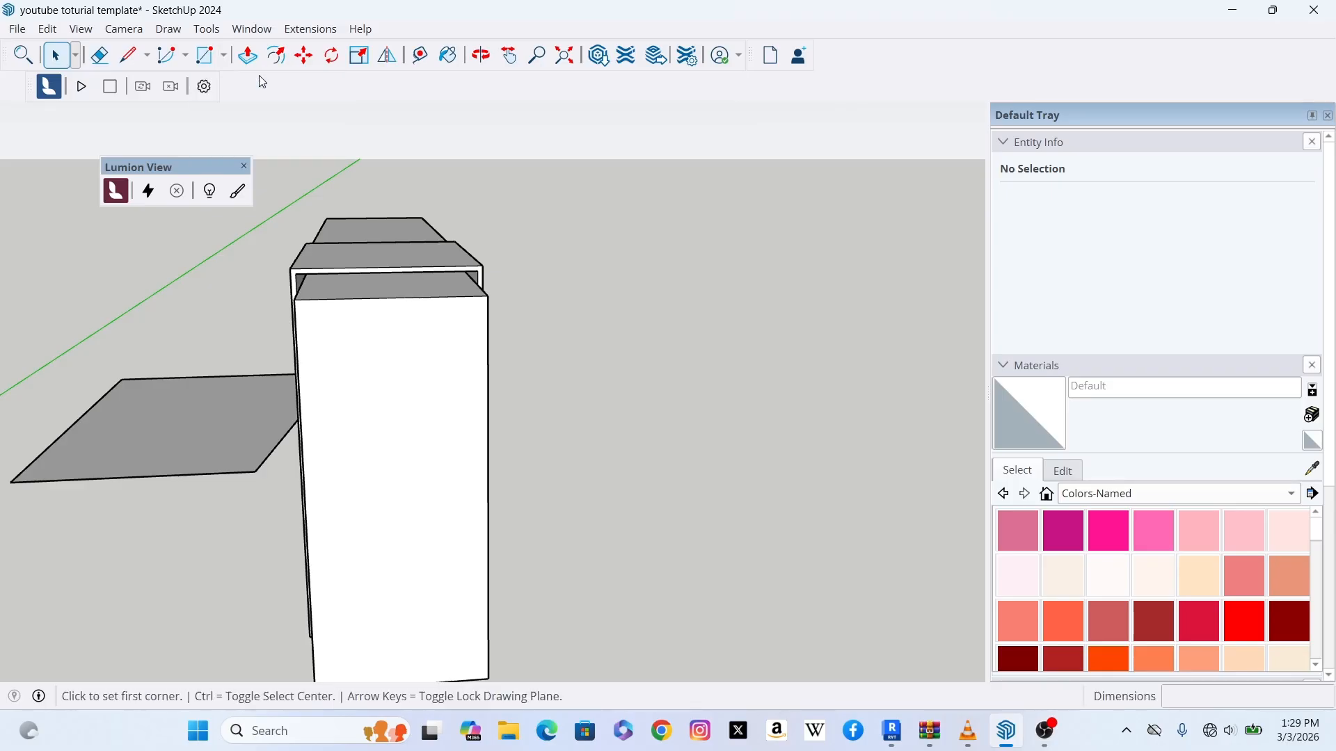
pyautogui.click(714, 468)
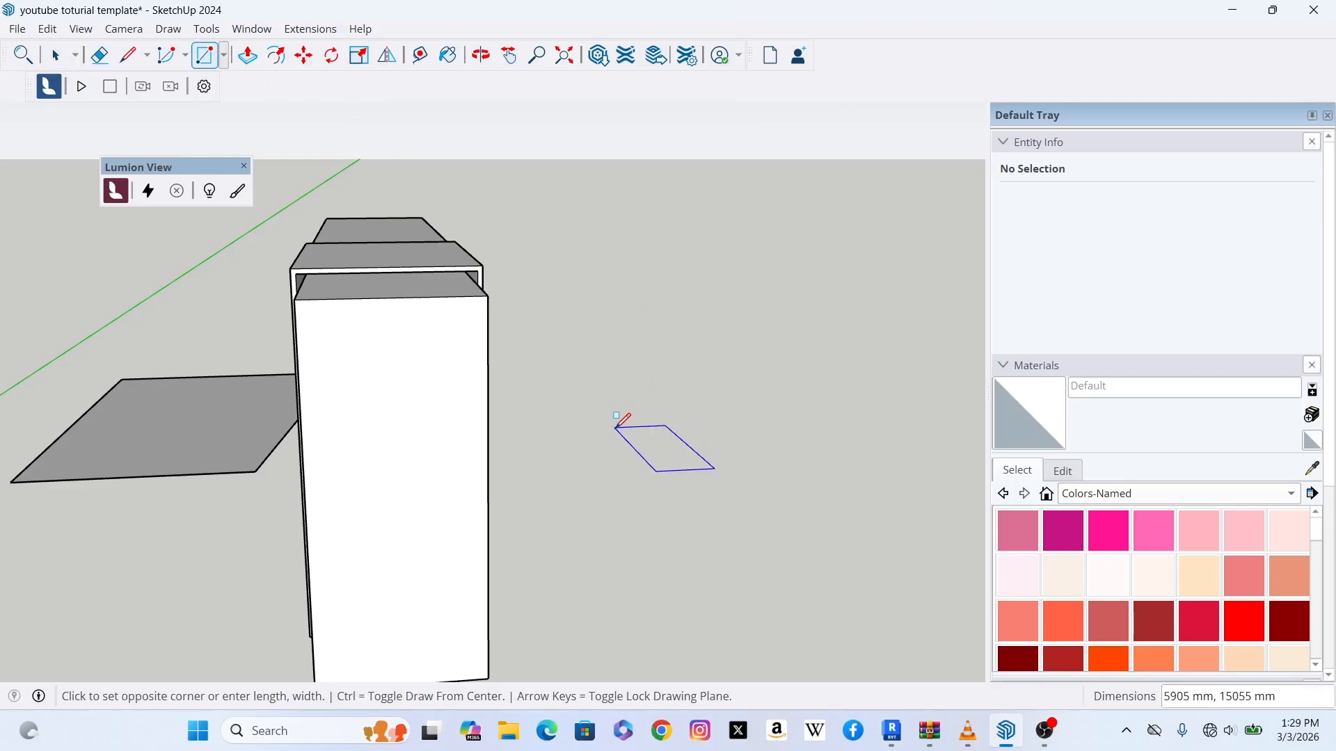
pyautogui.click(549, 412)
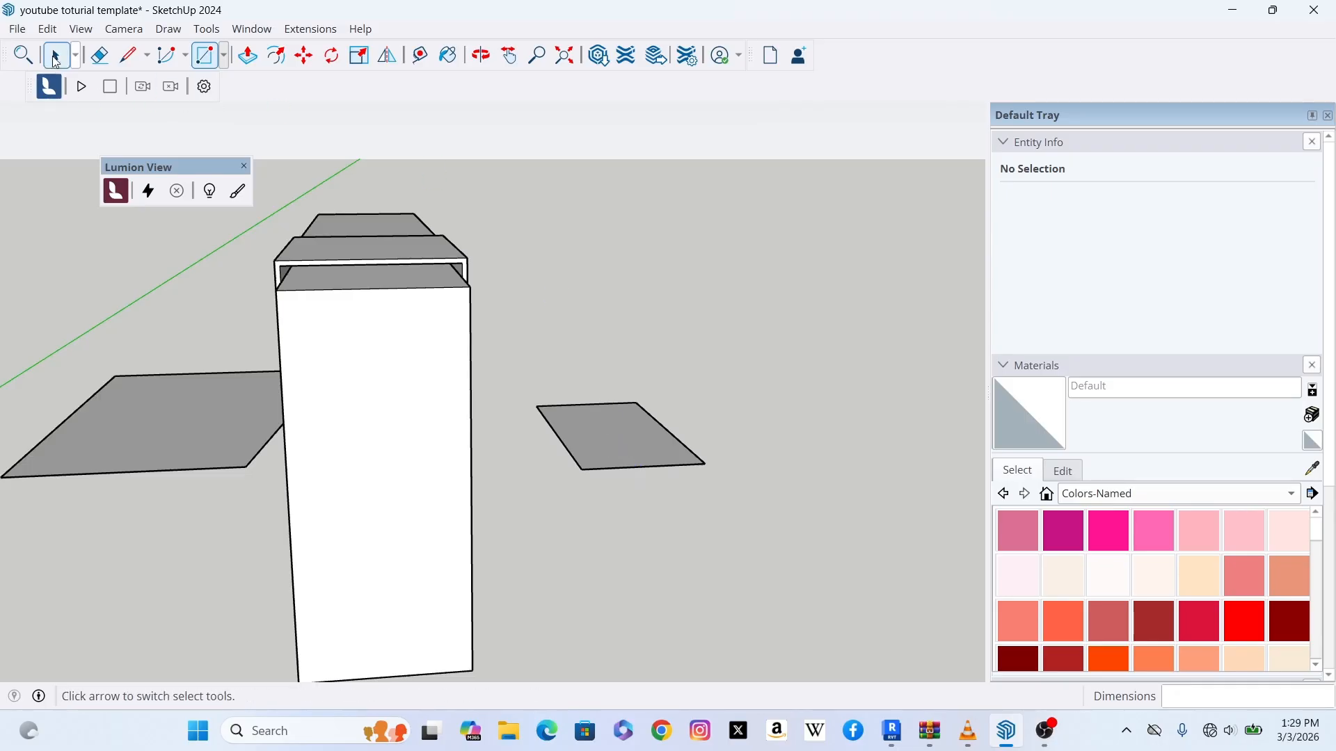
# Step: Select the small ground rectangle and move it farther back, behind the tall block
pyautogui.click(56, 58)
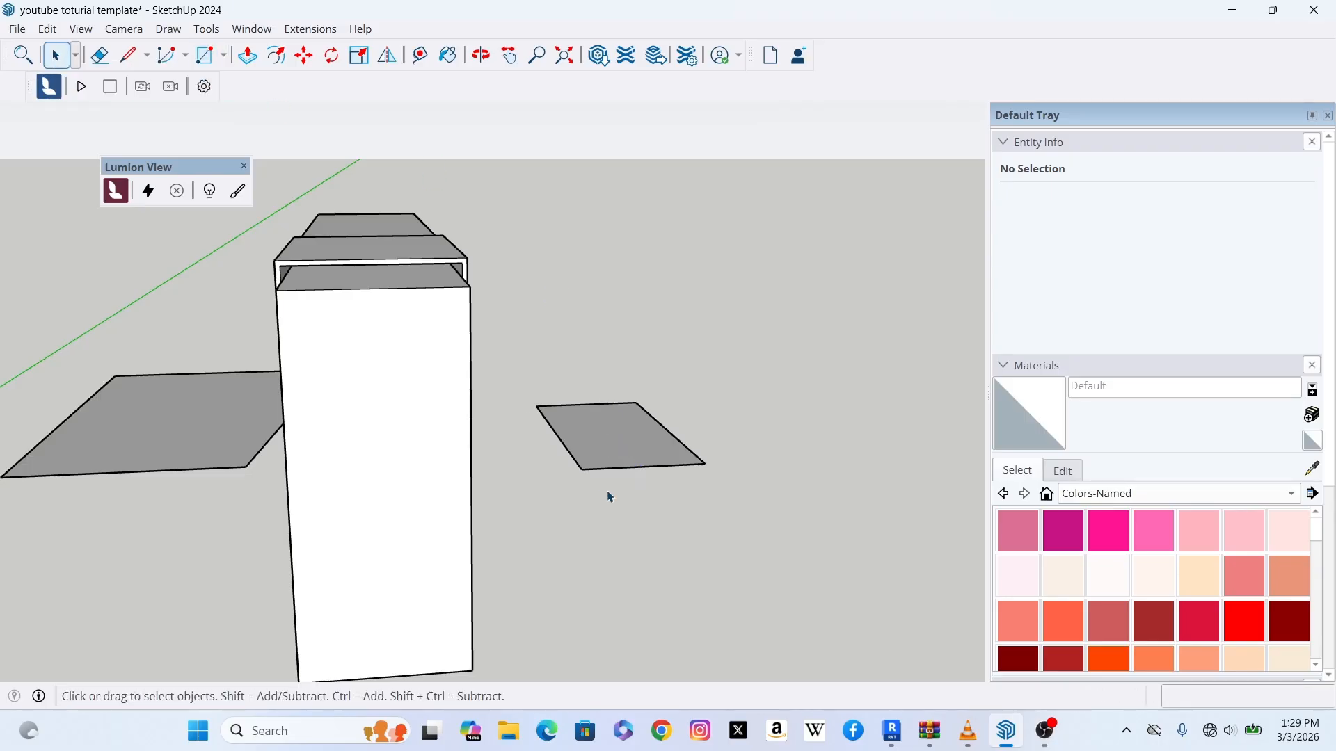
pyautogui.doubleClick(610, 442)
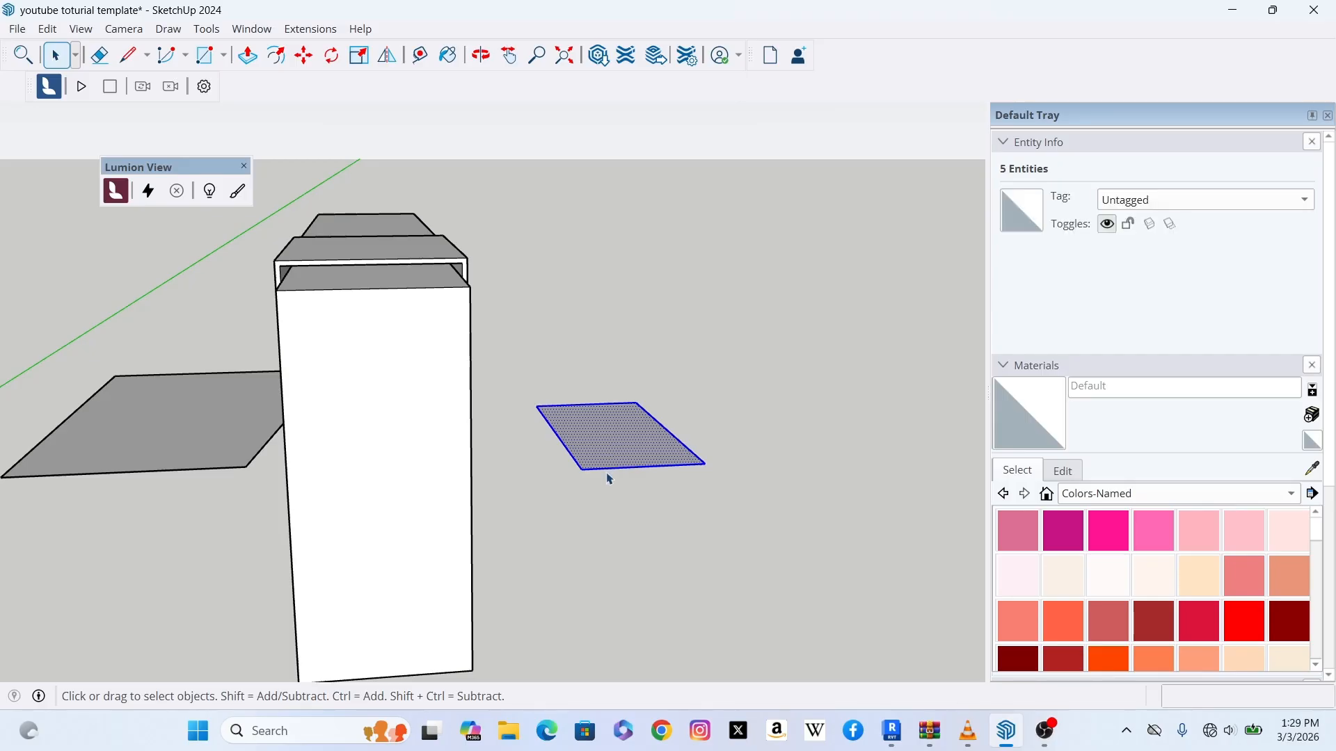
pyautogui.click(305, 61)
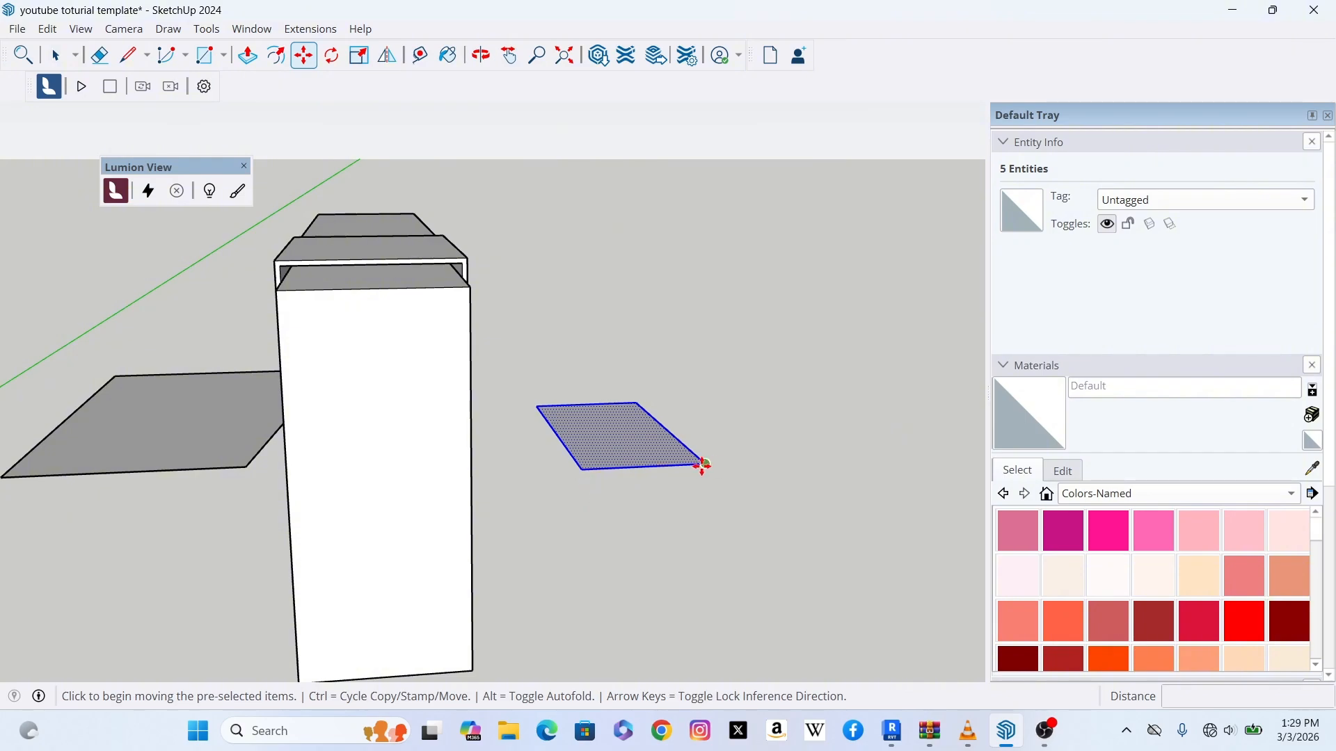
pyautogui.click(582, 469)
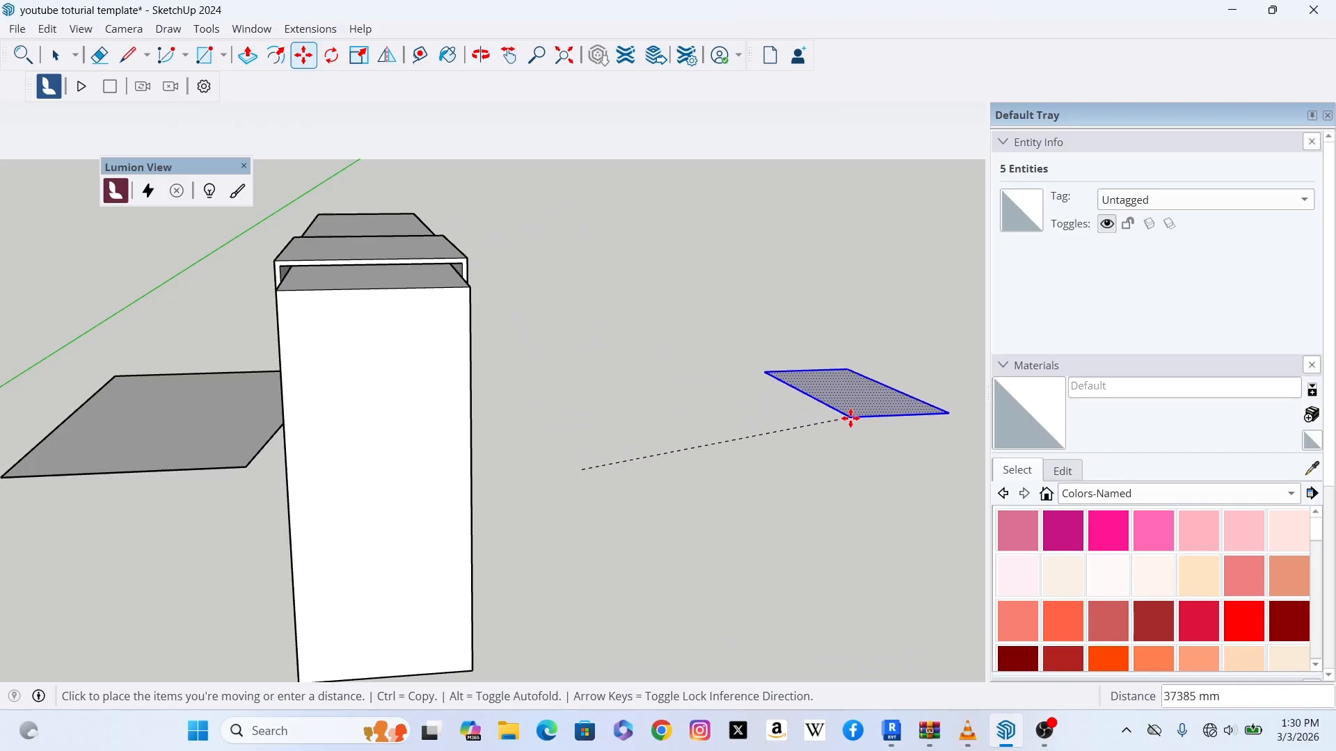
pyautogui.click(850, 416)
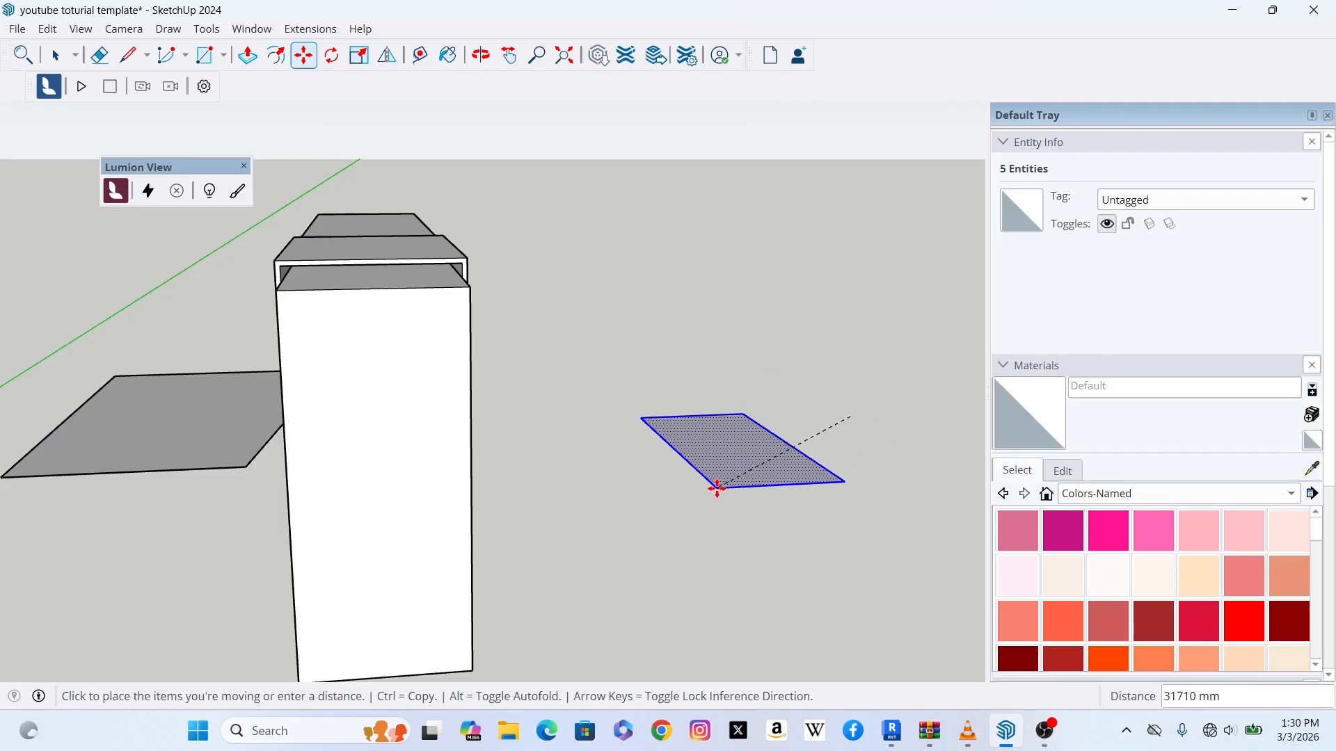
pyautogui.click(557, 619)
# Step: Orbit and zoom around the stepped block to examine the moved rectangle's position
pyautogui.moveTo(557, 619); pyautogui.dragTo(393, 442, button='middle')
pyautogui.scroll(-3, 493, 441)
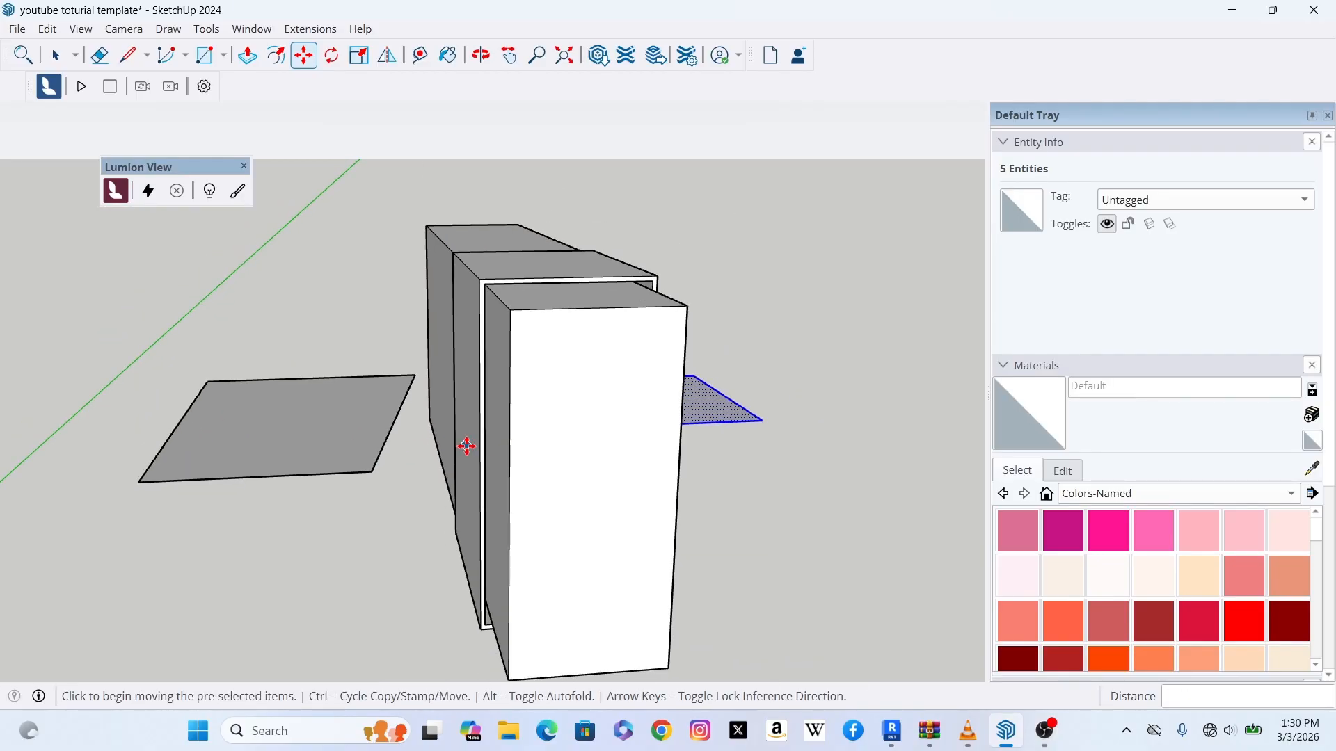
pyautogui.scroll(3, 487, 456)
pyautogui.scroll(-4, 494, 428)
pyautogui.scroll(2, 494, 428)
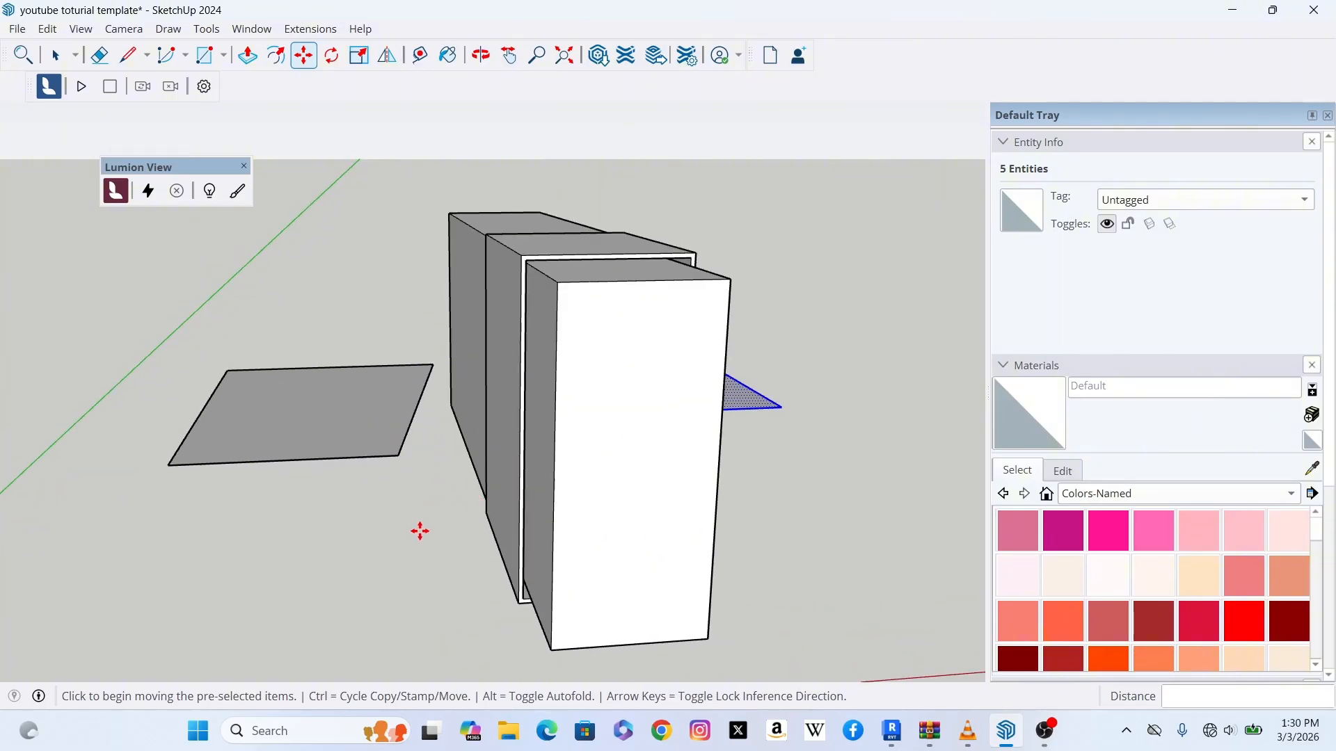
pyautogui.scroll(-1, 740, 555)
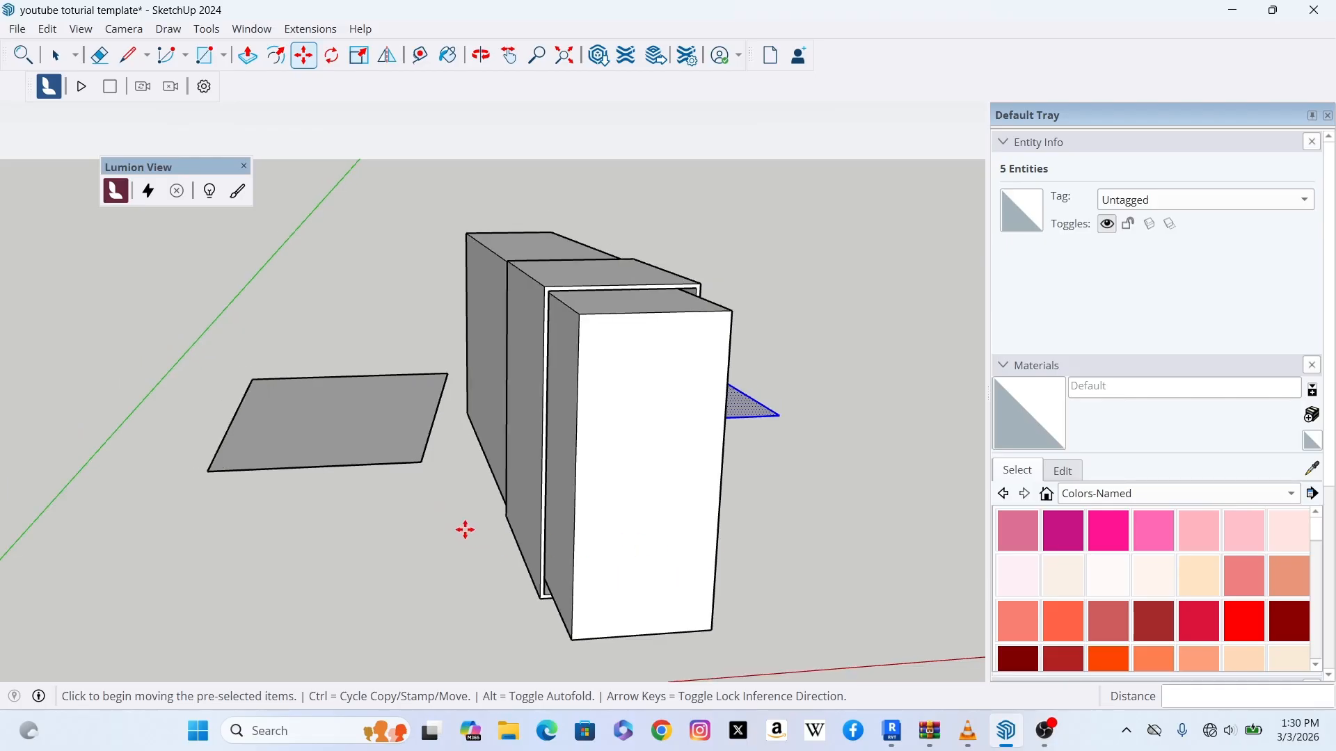
pyautogui.scroll(3, 468, 522)
pyautogui.scroll(-3, 486, 452)
pyautogui.scroll(2, 490, 455)
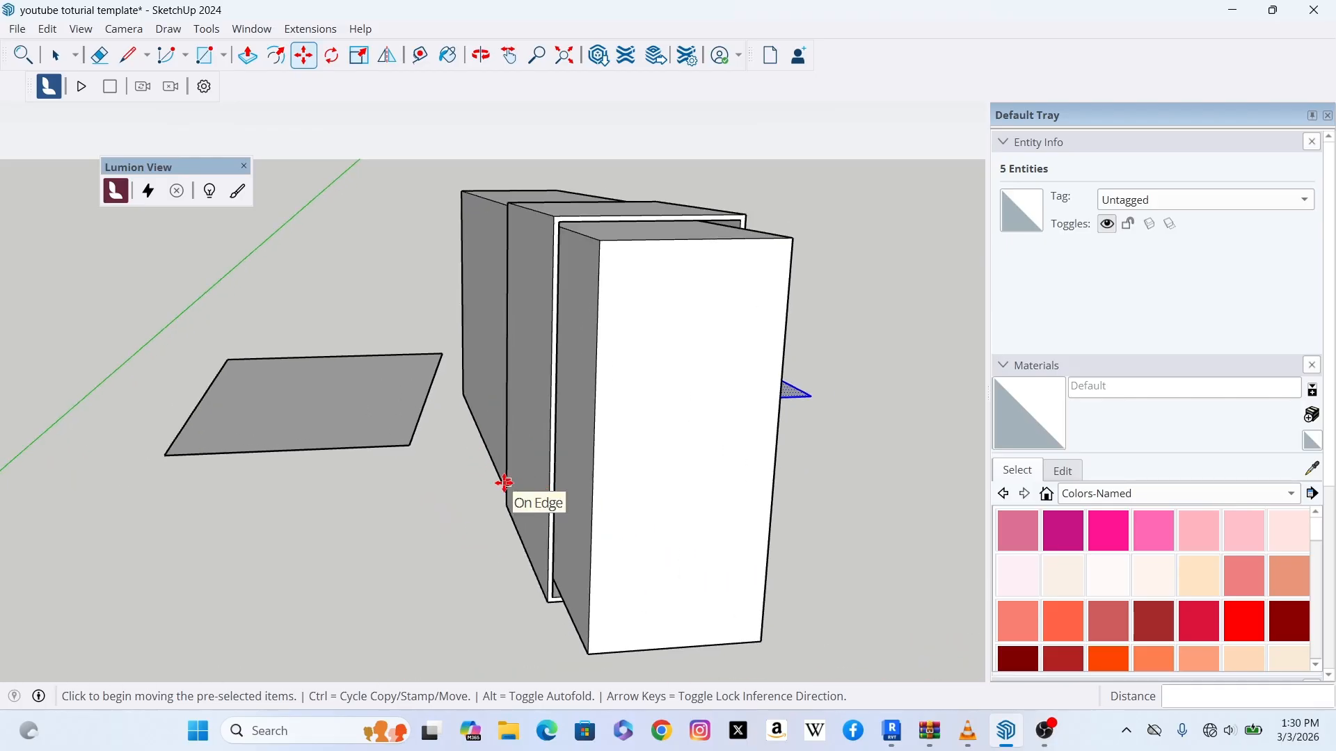